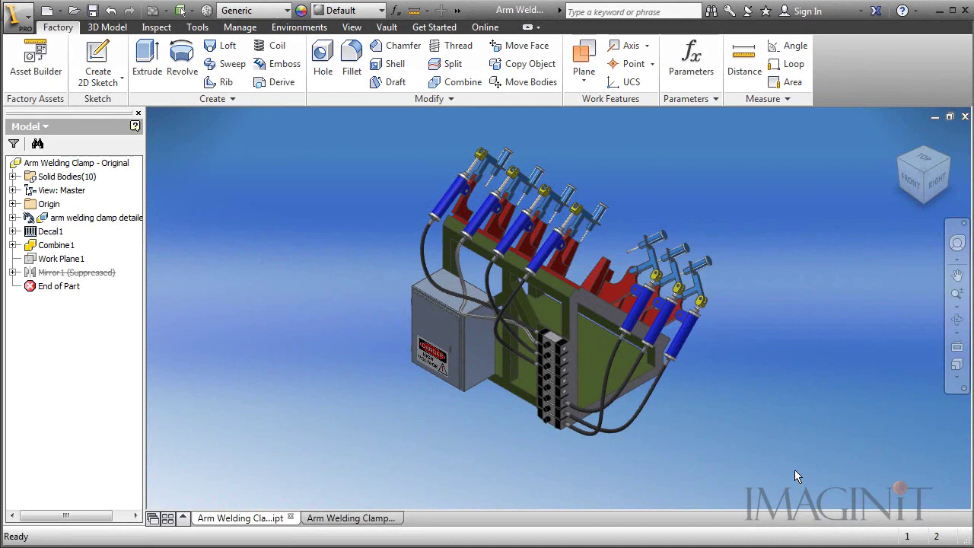
# Step: On the clamp drawing, place an isometric base view in Current orientation with Hidden Line Removed style
pyautogui.scroll(-6, 473, 345)
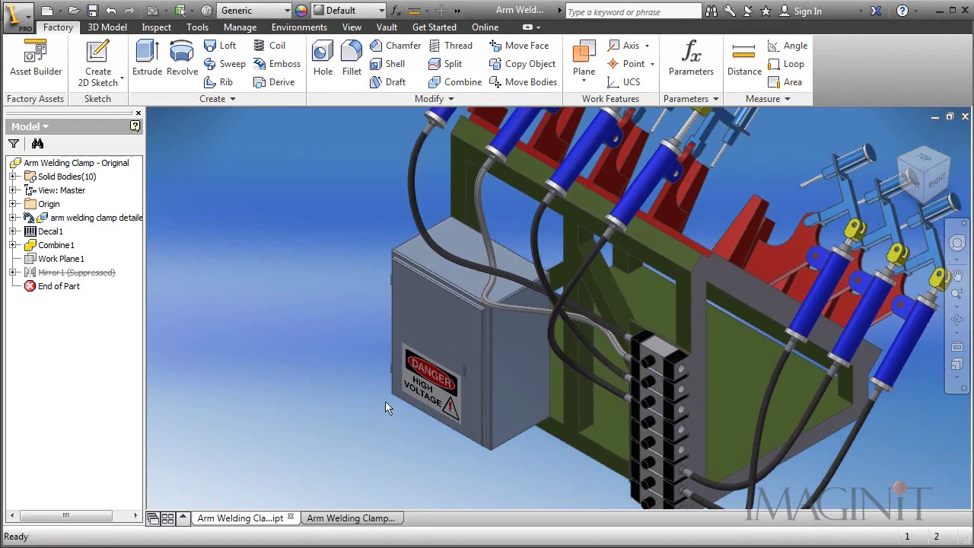
pyautogui.scroll(-3, 386, 407)
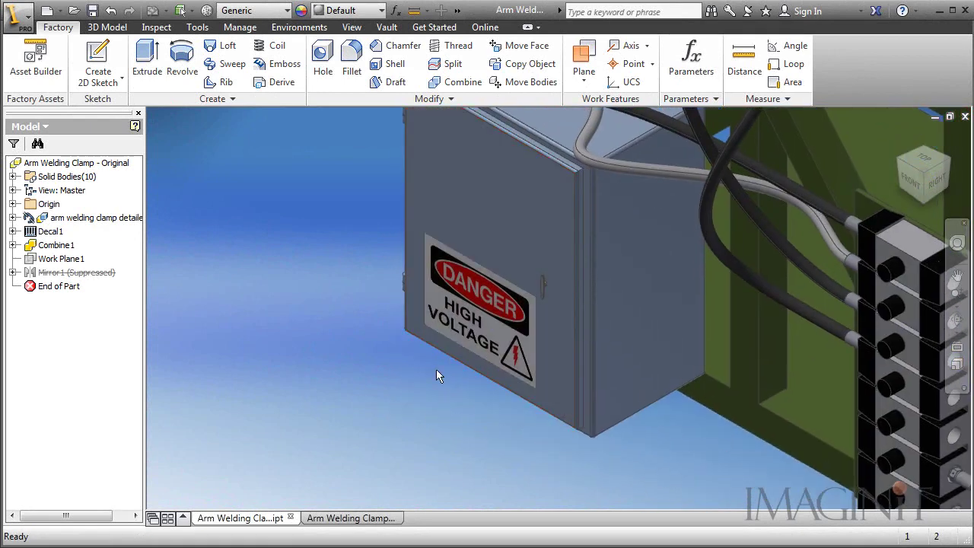
pyautogui.scroll(9, 381, 425)
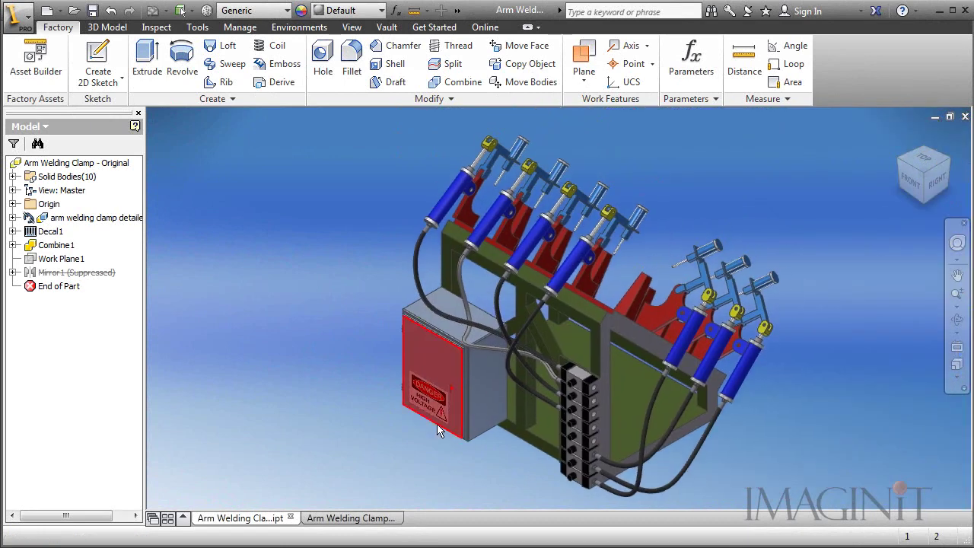
pyautogui.click(363, 518)
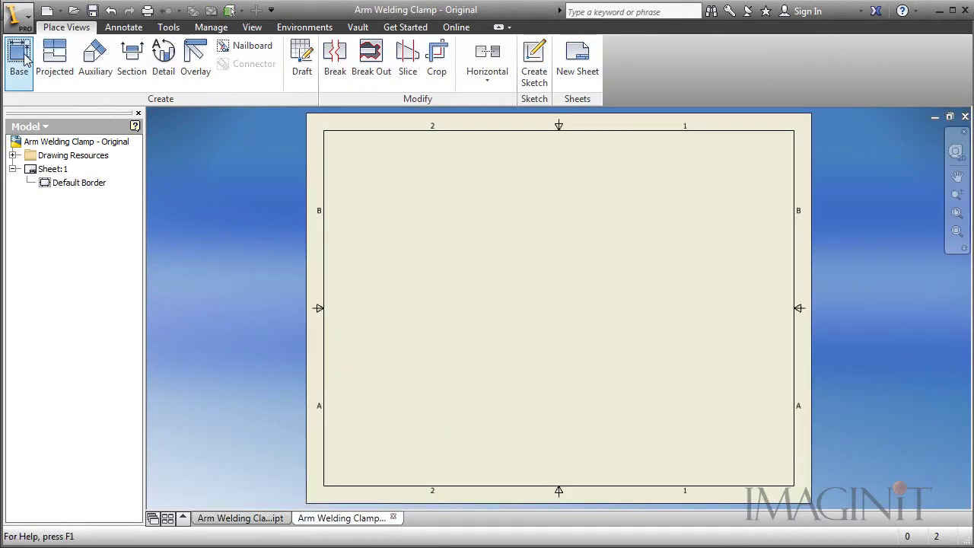
pyautogui.click(20, 54)
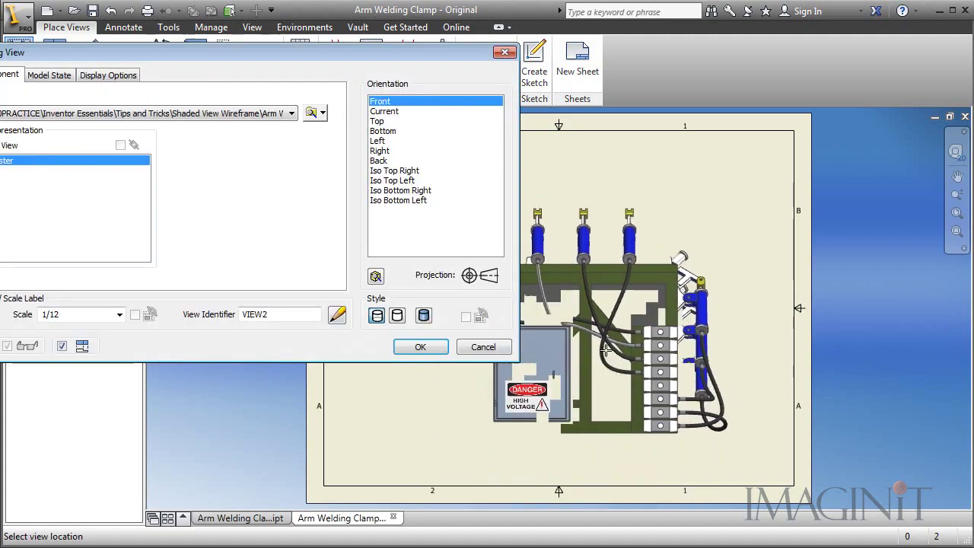
pyautogui.click(393, 111)
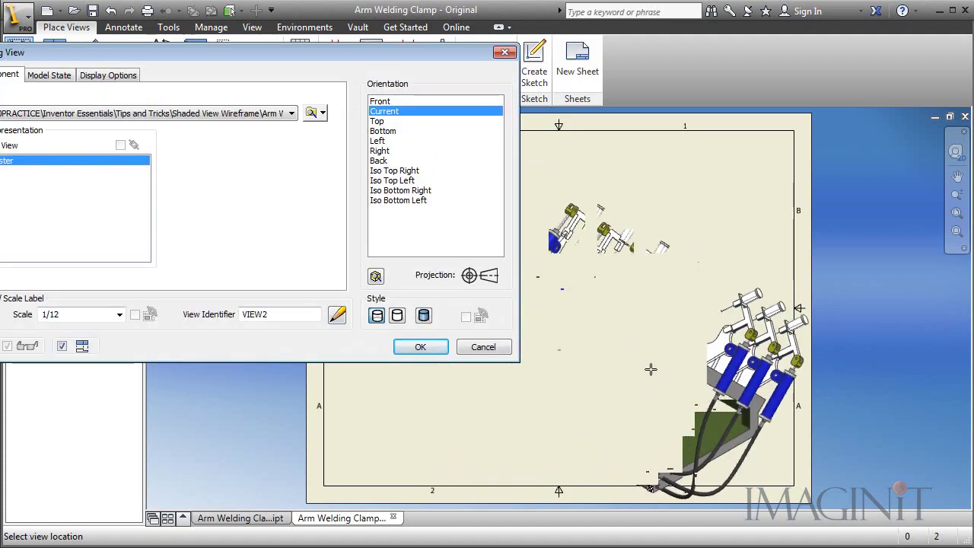
pyautogui.click(397, 316)
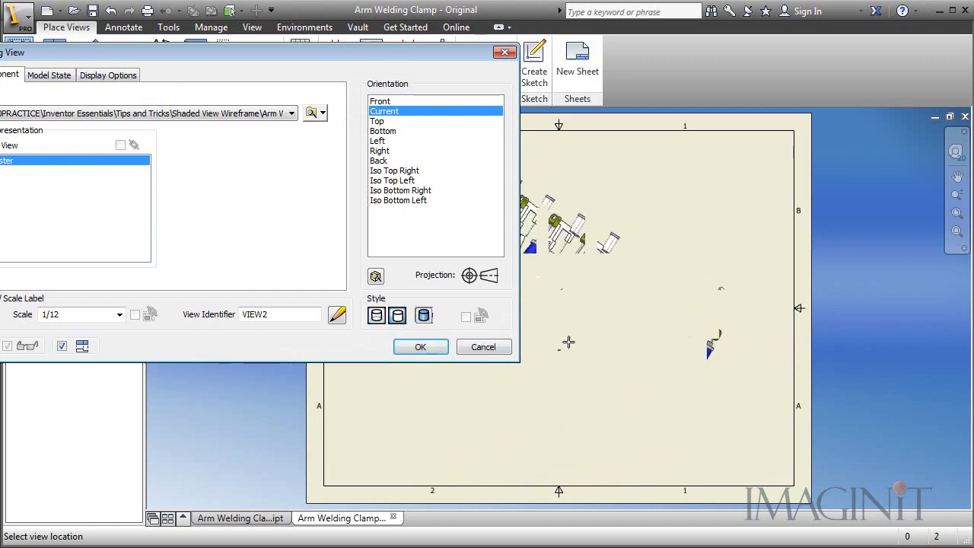
pyautogui.rightClick(768, 232)
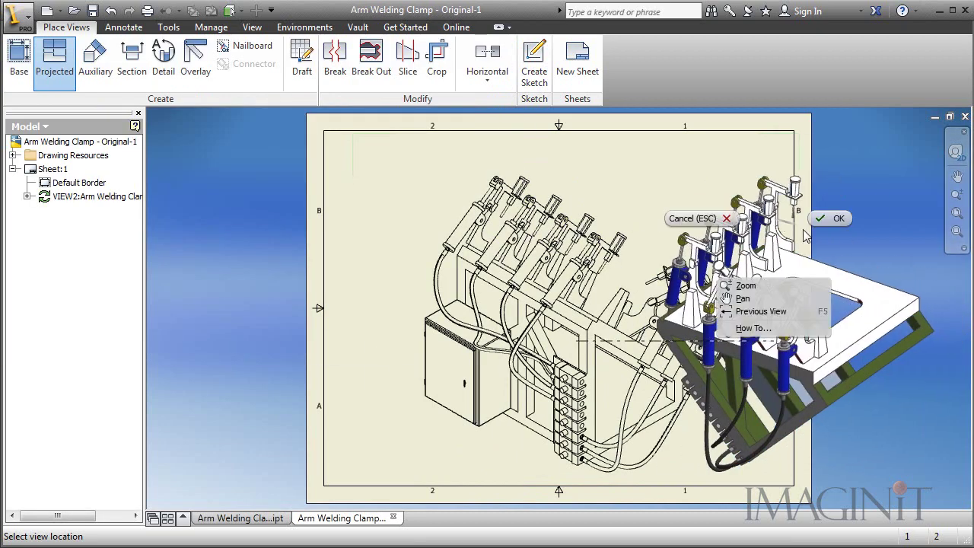
pyautogui.click(825, 219)
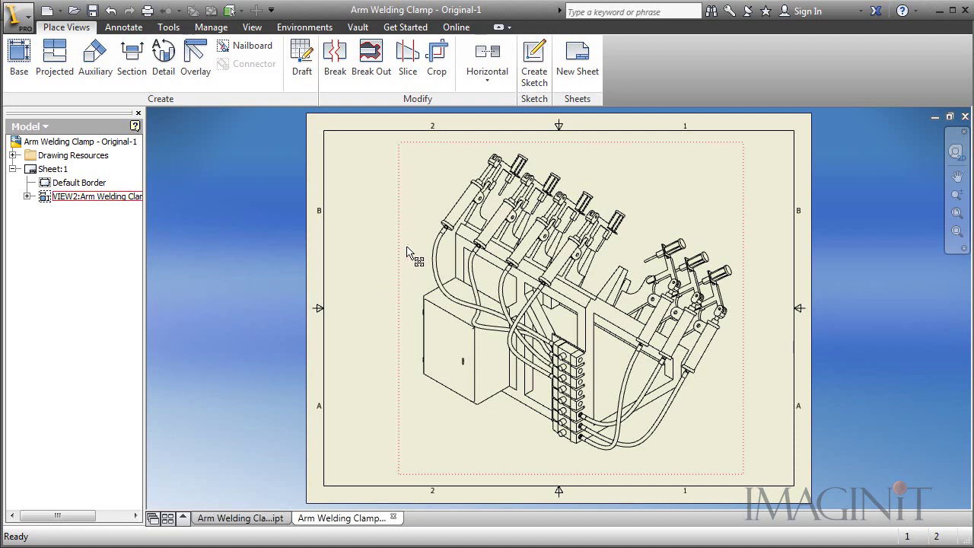
# Step: Edit the clamp view to use the Shaded style, then zoom in to check the DANGER HIGH VOLTAGE decal
pyautogui.rightClick(413, 173)
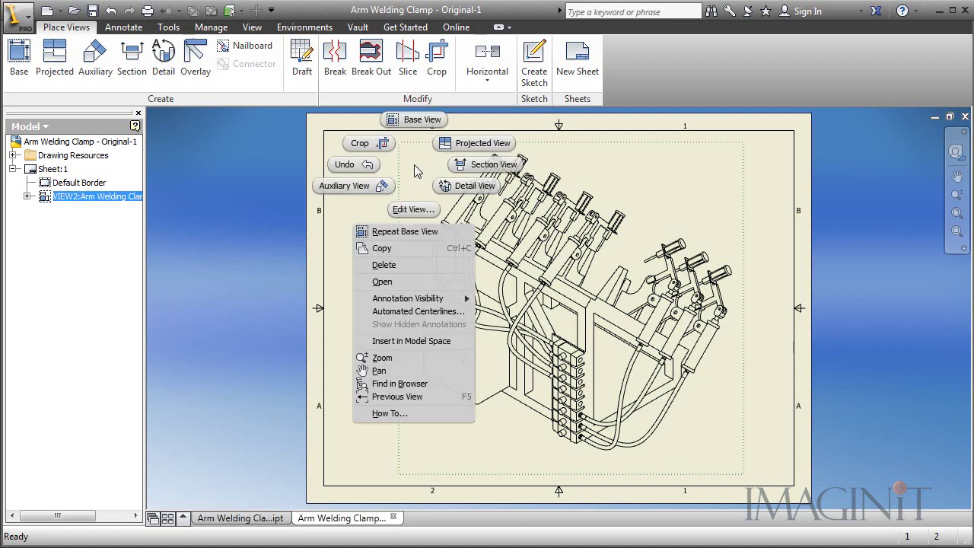
pyautogui.click(413, 209)
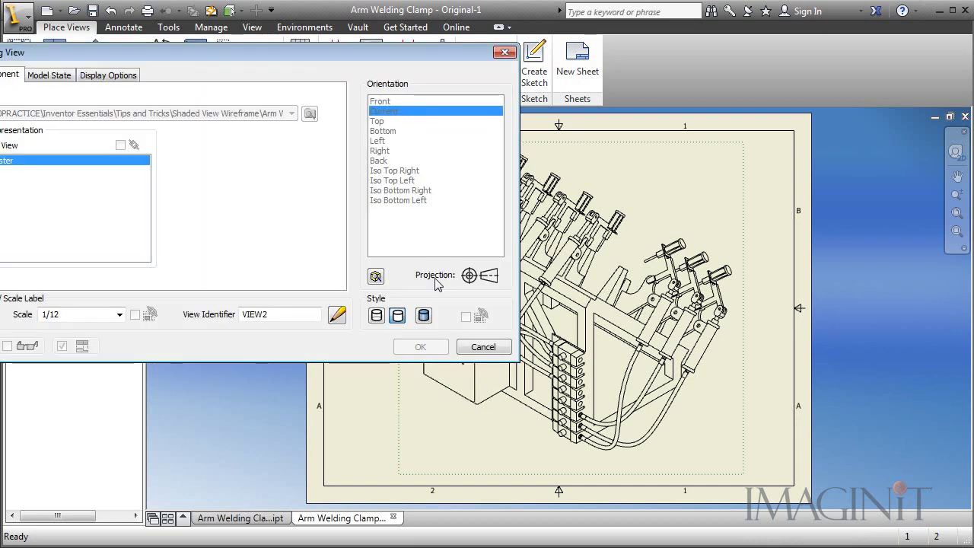
pyautogui.click(424, 315)
pyautogui.click(417, 346)
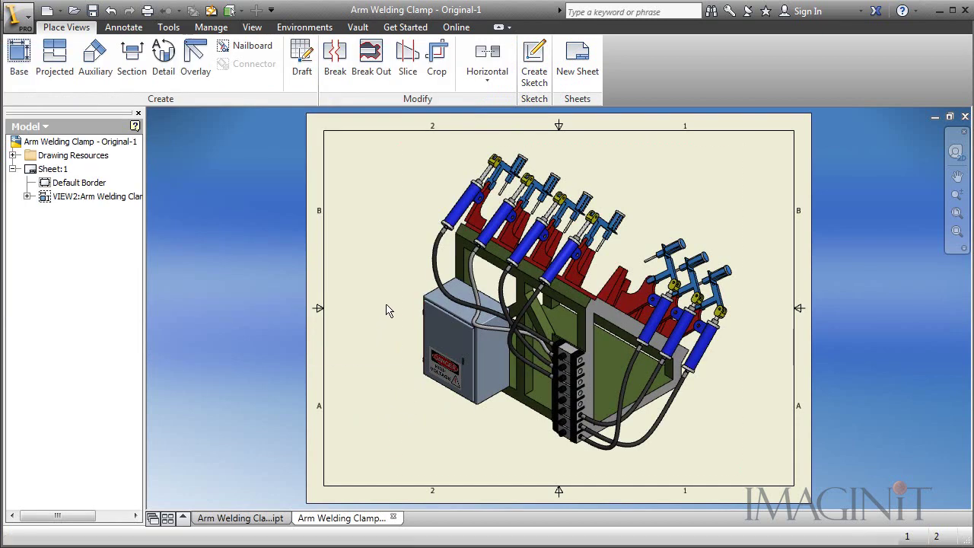
pyautogui.scroll(-3, 429, 412)
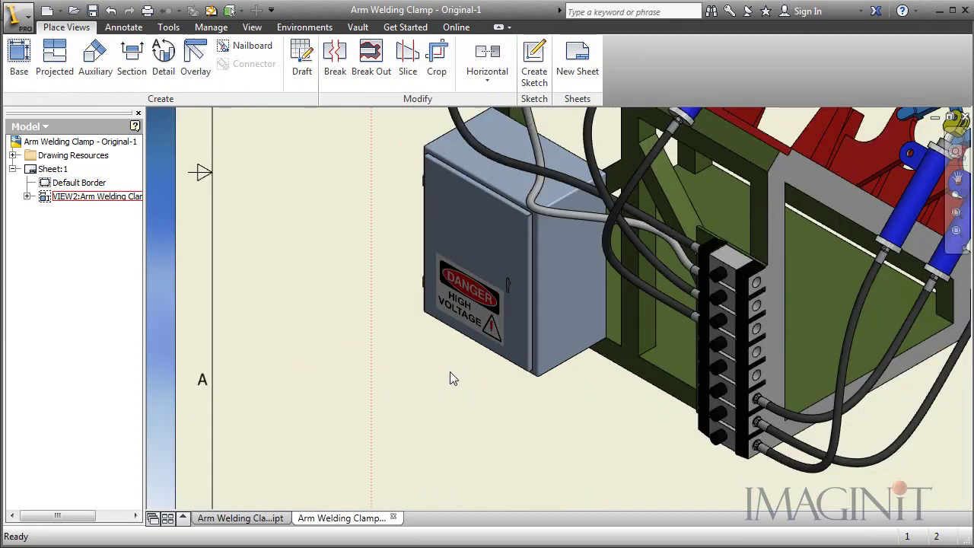
pyautogui.moveTo(450, 372); pyautogui.dragTo(432, 412, button='middle')
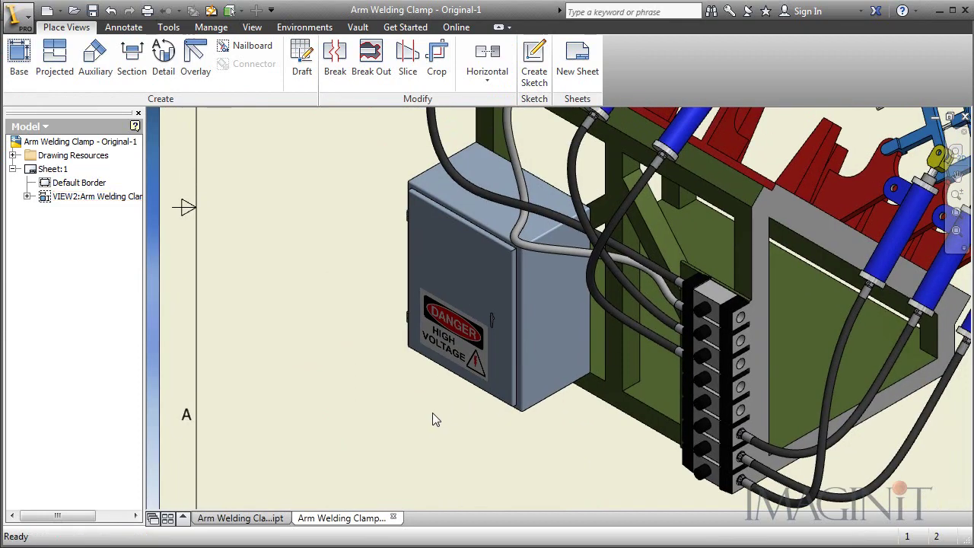
pyautogui.scroll(2, 432, 412)
pyautogui.scroll(2, 432, 412)
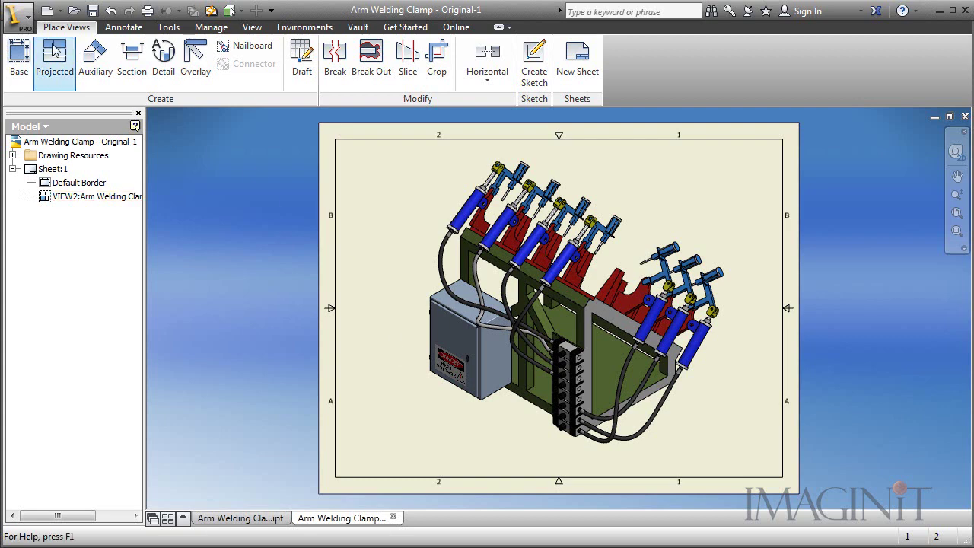
# Step: Open the Arm Welding Clamp - Inventor Sheet file from the Shaded View Wireframe folder
pyautogui.click(75, 13)
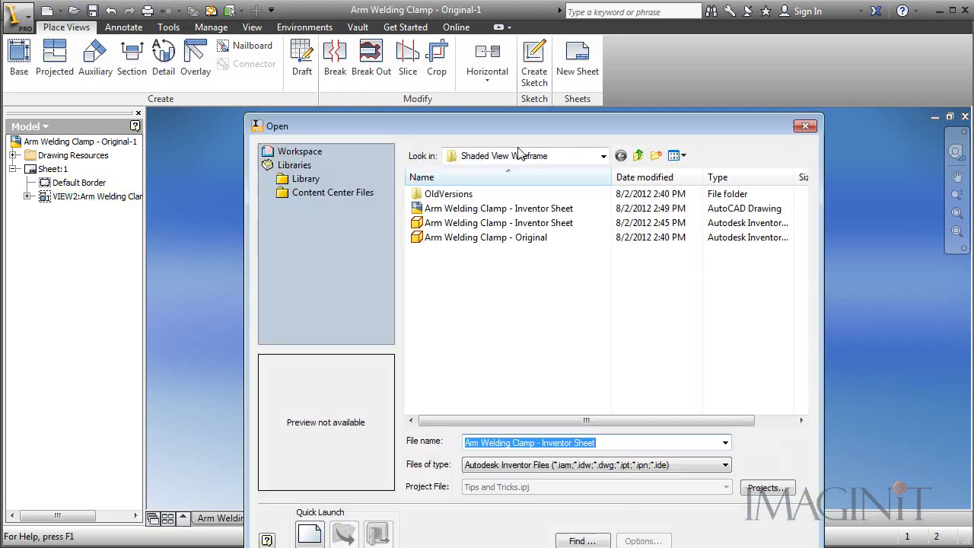
pyautogui.click(486, 208)
pyautogui.click(718, 540)
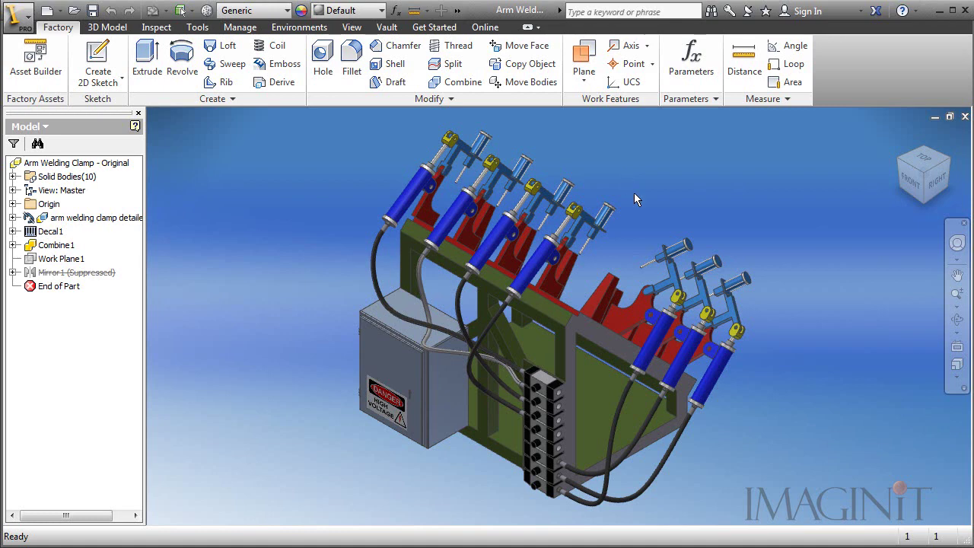
# Step: Refresh the part's document appearances from the Inventor appearance swatch, then close the Appearance Browser
pyautogui.click(301, 11)
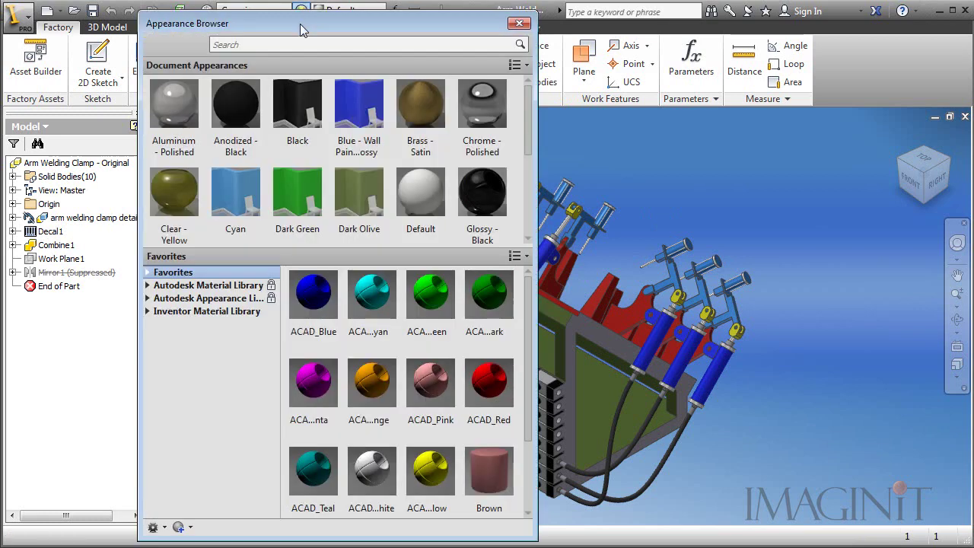
pyautogui.scroll(-1, 296, 198)
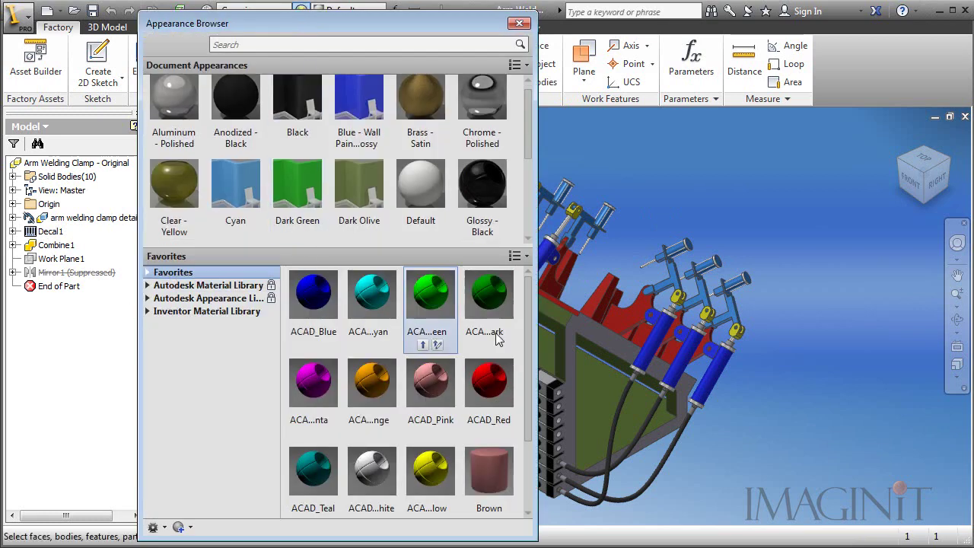
pyautogui.scroll(-3, 526, 411)
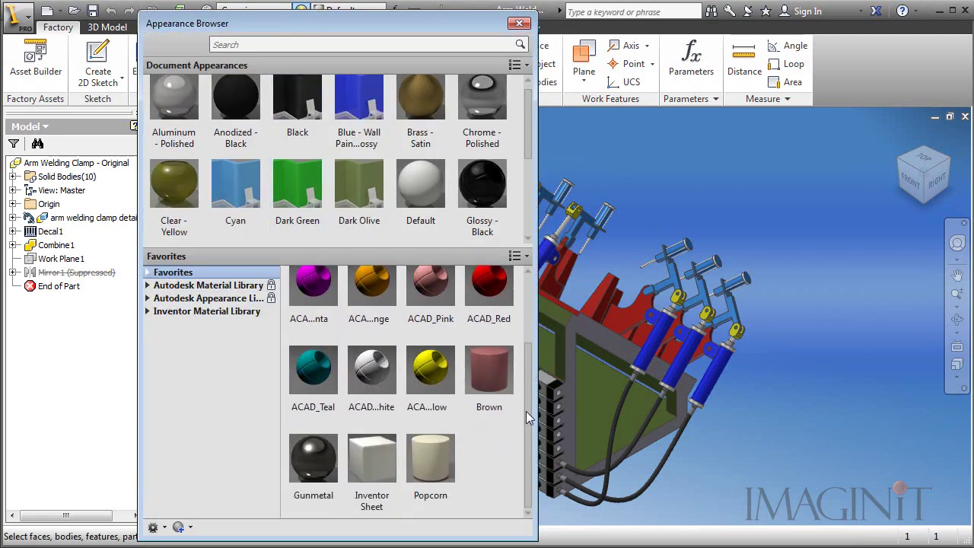
pyautogui.rightClick(366, 465)
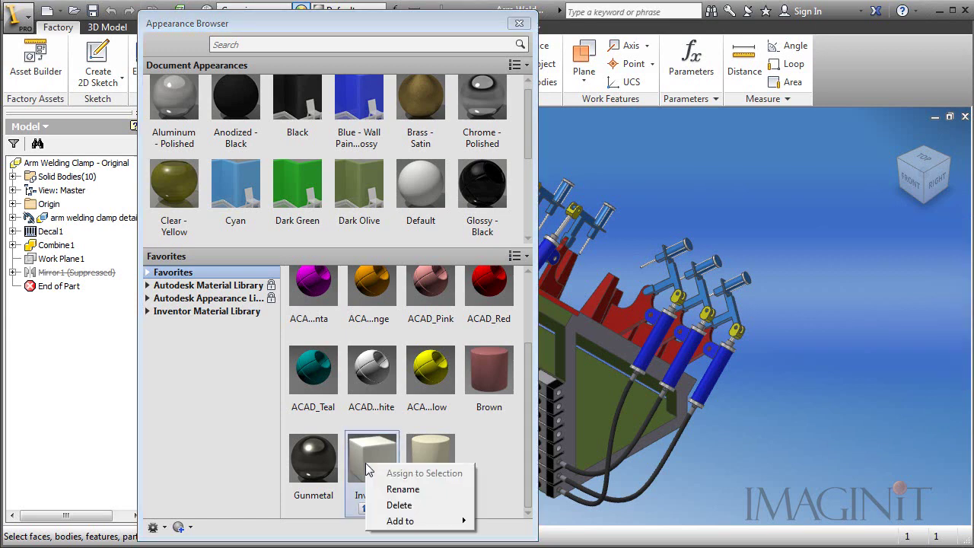
pyautogui.moveTo(401, 520)
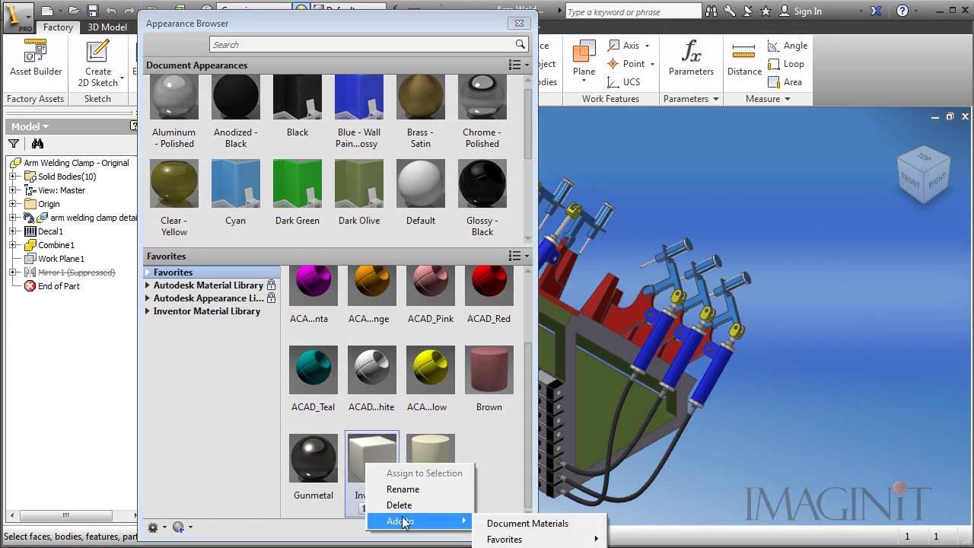
pyautogui.click(535, 525)
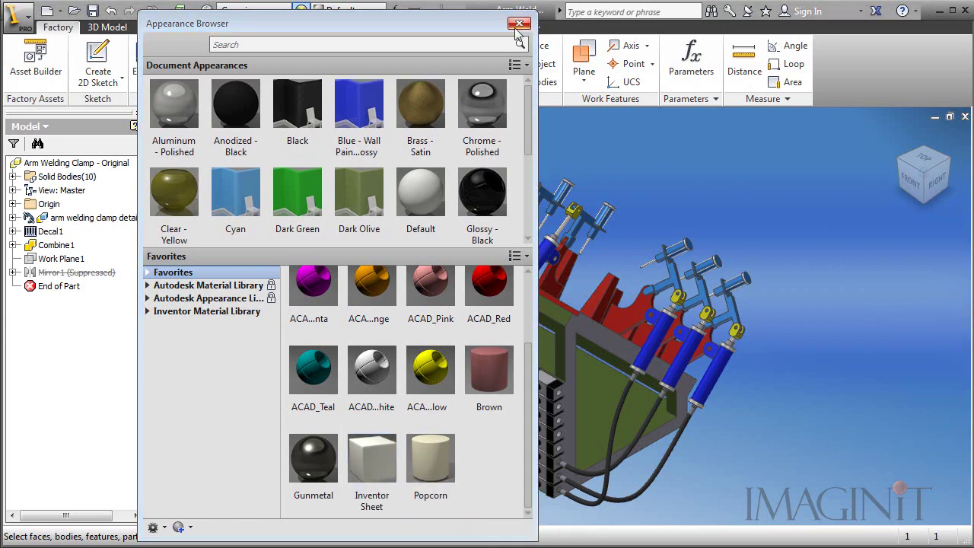
pyautogui.click(518, 24)
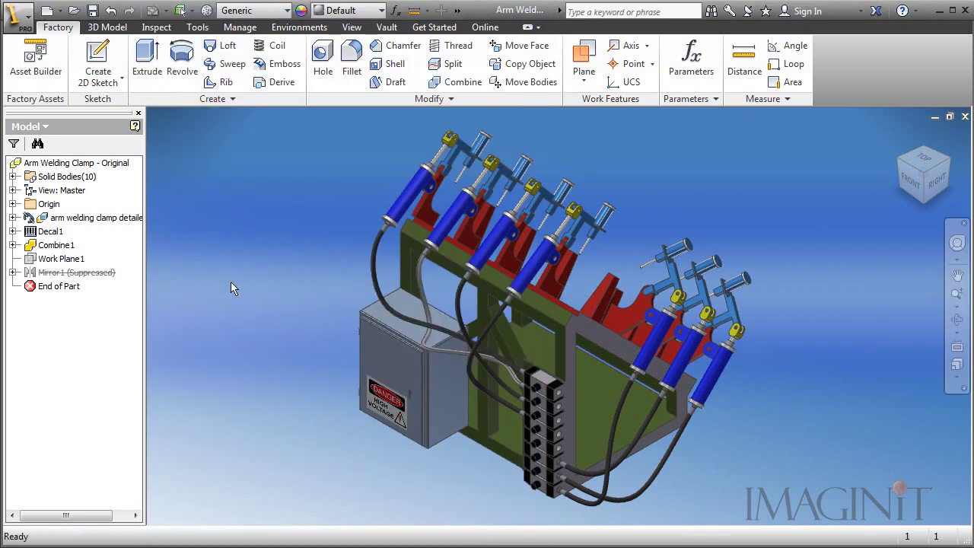
# Step: Clear all overrides on bodies Solid23–Solid61 and set their Body Appearance to Inventor Sheet
pyautogui.click(13, 176)
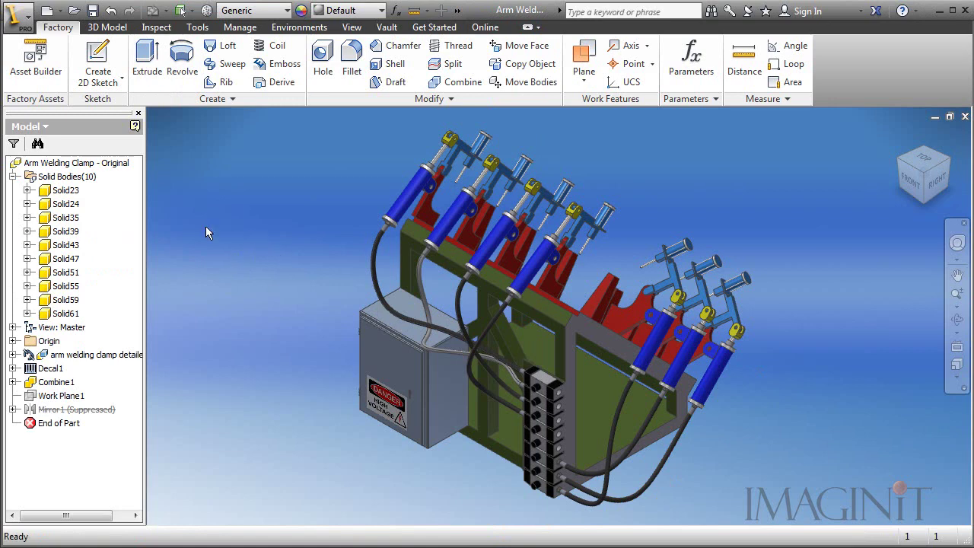
pyautogui.click(72, 190)
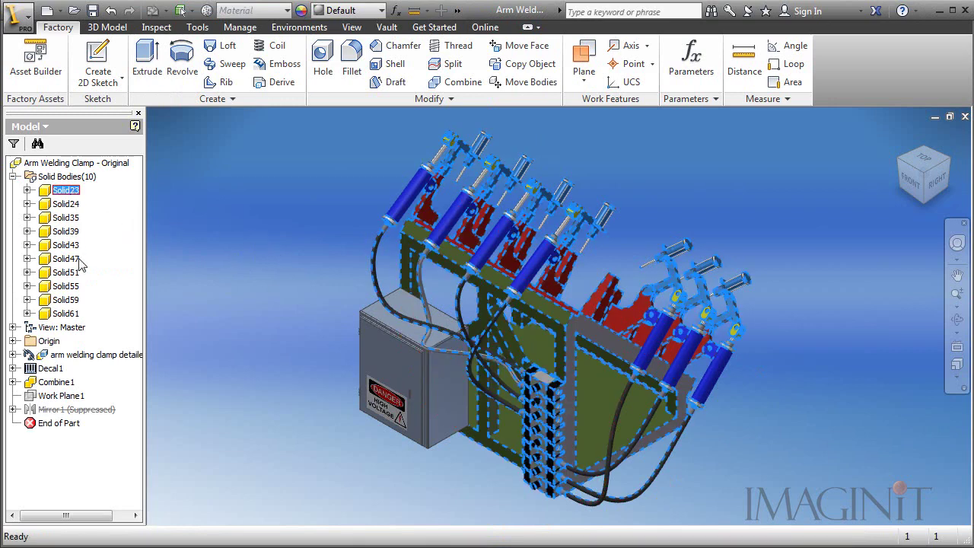
pyautogui.keyDown('shift'); pyautogui.click(69, 314); pyautogui.keyUp('shift')
pyautogui.rightClick(70, 318)
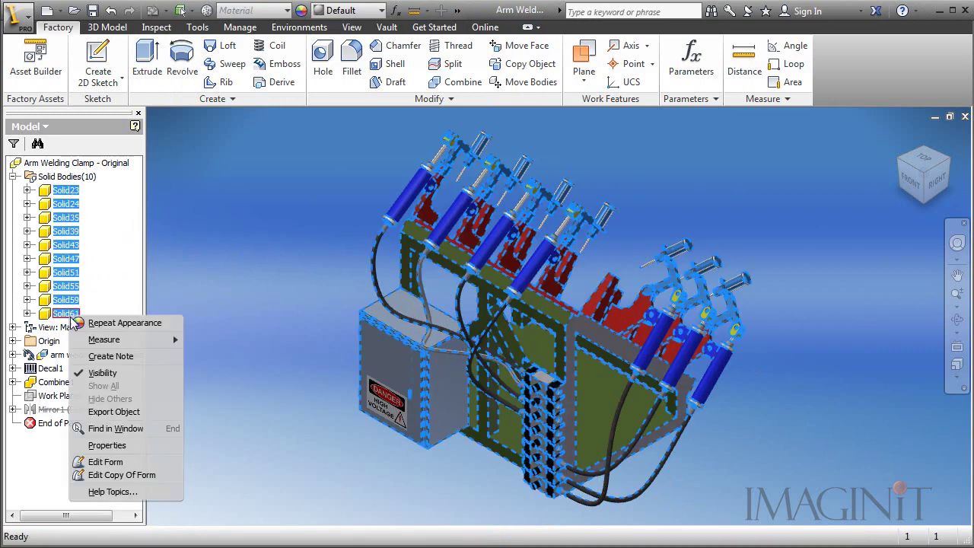
pyautogui.click(142, 445)
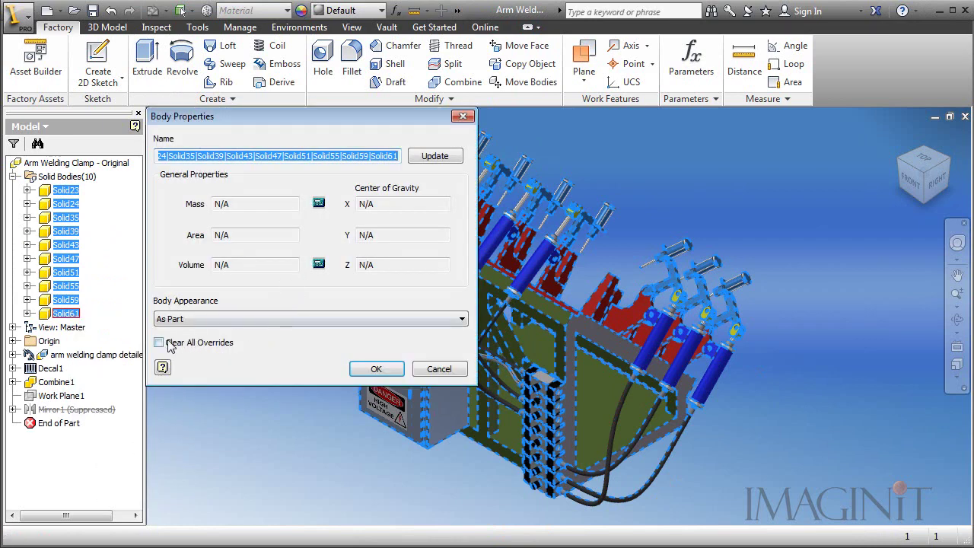
pyautogui.click(159, 343)
pyautogui.click(206, 321)
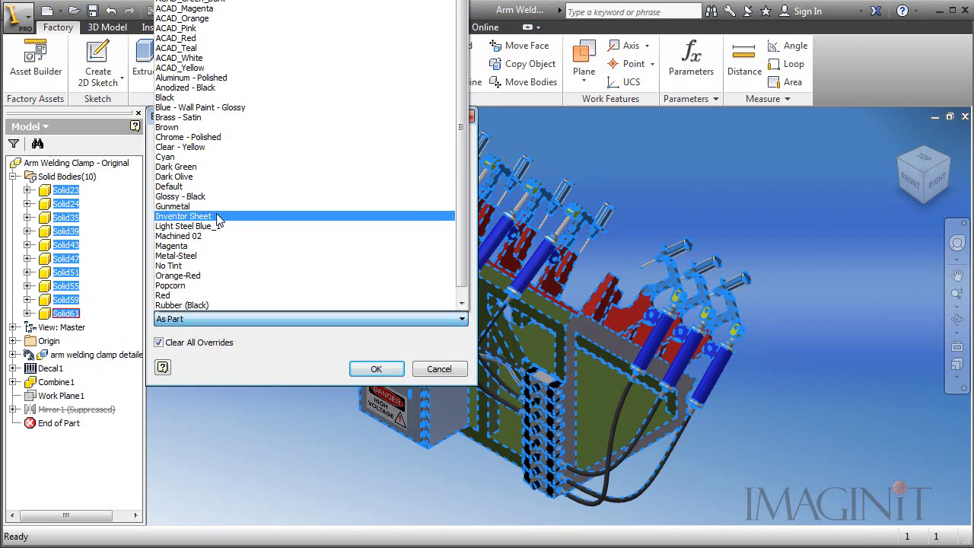
pyautogui.click(184, 216)
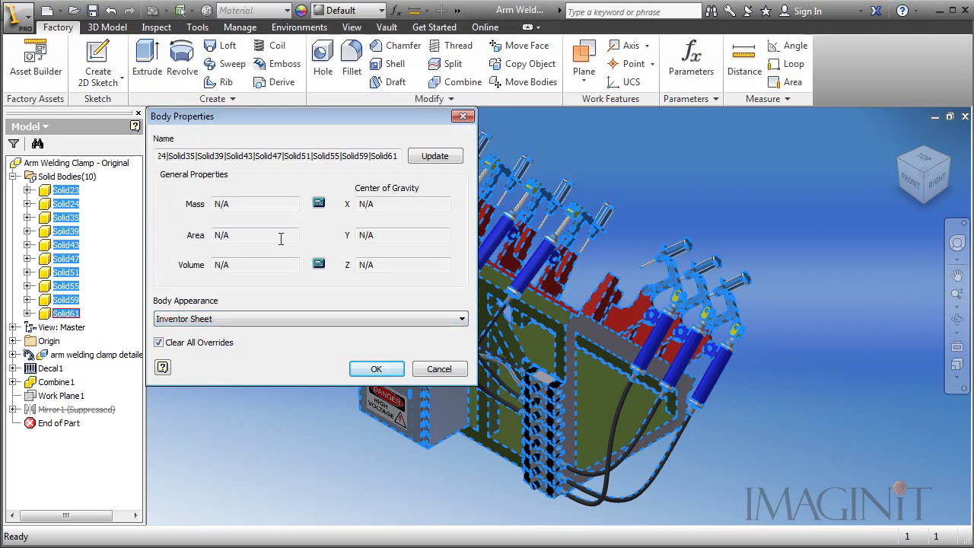
pyautogui.click(381, 370)
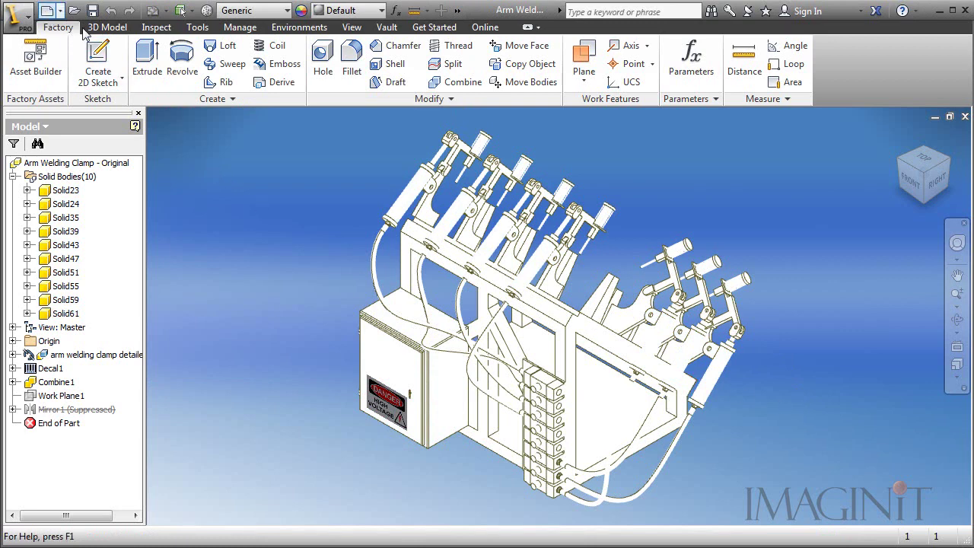
# Step: Create a Standard.dwg drawing and place a Shaded clamp base view in Current orientation
pyautogui.click(47, 11)
pyautogui.doubleClick(343, 318)
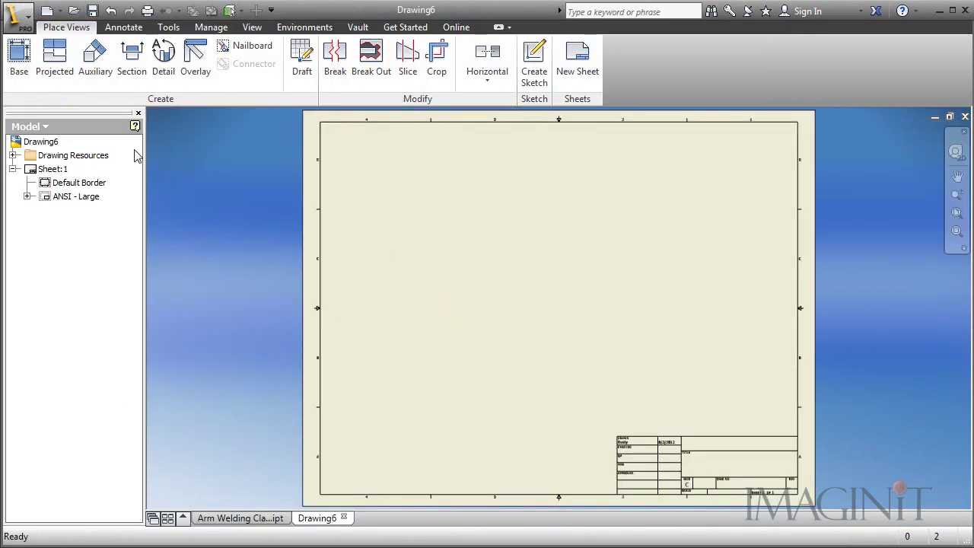
pyautogui.click(19, 61)
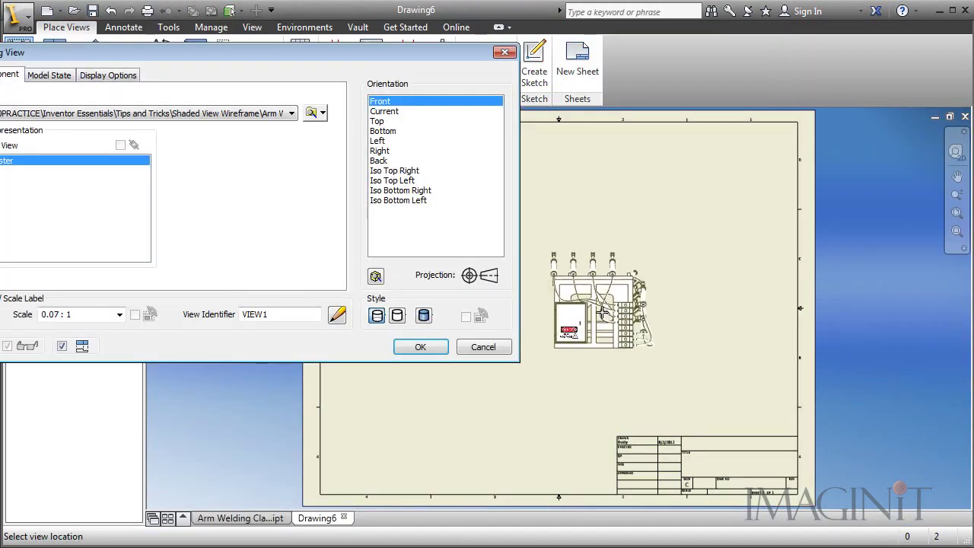
pyautogui.click(388, 112)
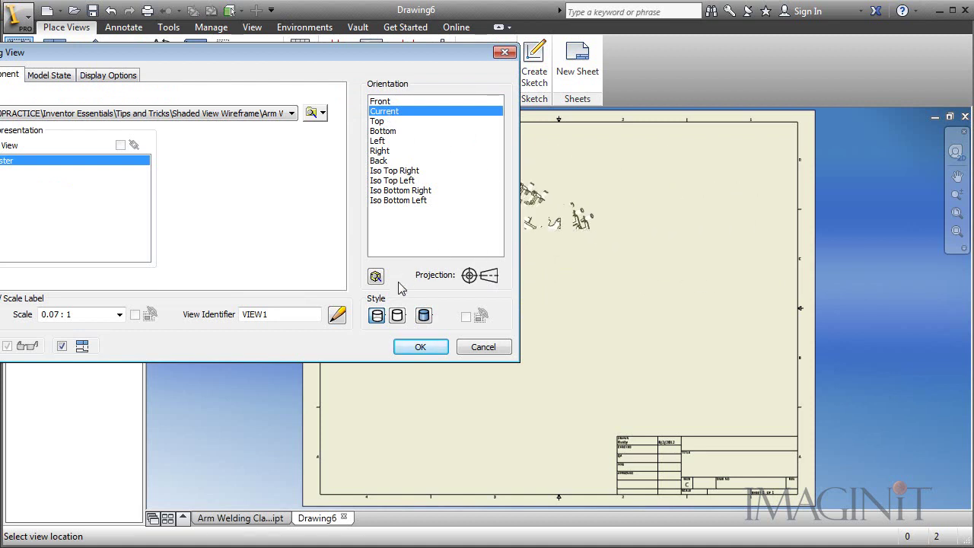
pyautogui.click(397, 318)
pyautogui.click(424, 316)
pyautogui.click(683, 210)
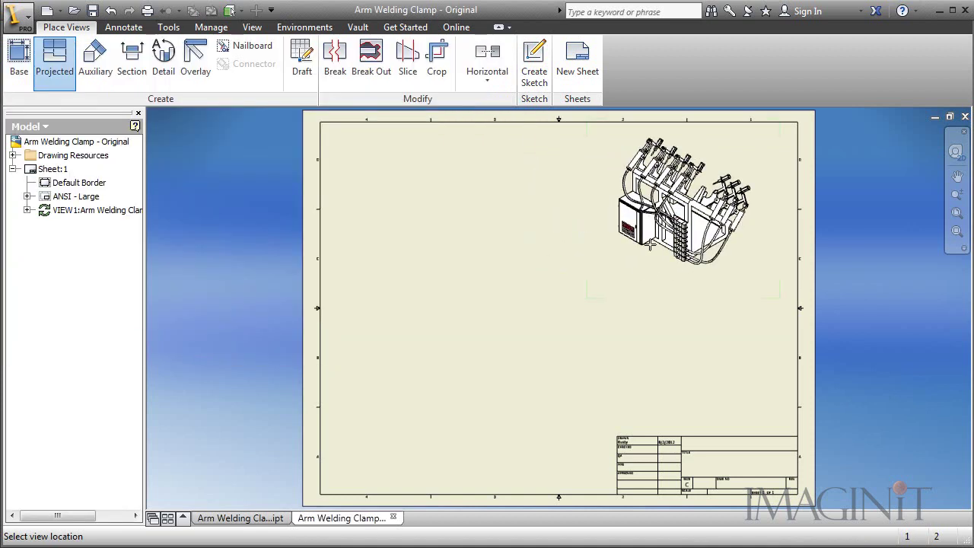
# Step: End placement without a projected view and move the base view toward the sheet's upper left
pyautogui.click(487, 236)
pyautogui.rightClick(491, 238)
pyautogui.click(563, 236)
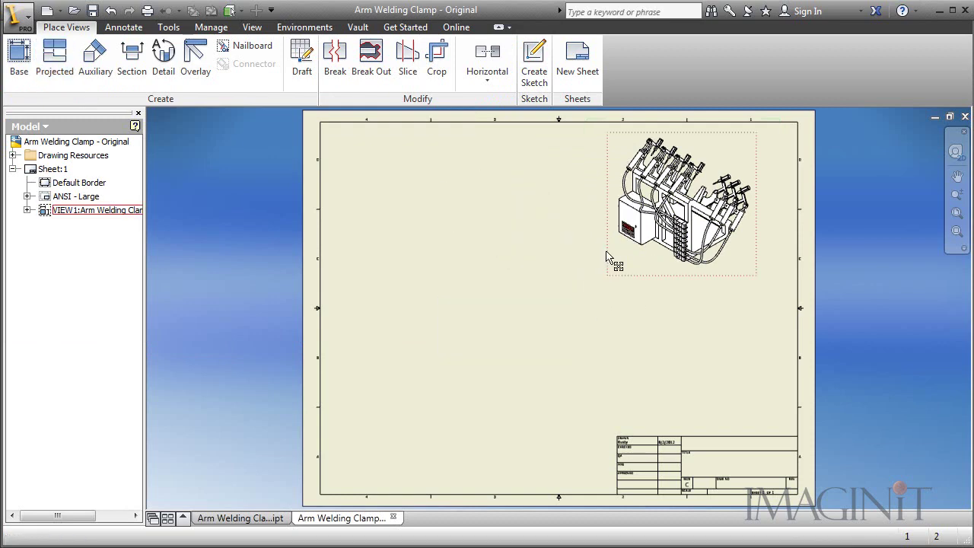
pyautogui.moveTo(613, 262); pyautogui.dragTo(338, 257)
pyautogui.scroll(5, 365, 272)
pyautogui.moveTo(405, 214); pyautogui.dragTo(340, 346, button='middle')
pyautogui.scroll(-3, 340, 347)
pyautogui.moveTo(365, 402); pyautogui.dragTo(366, 414, button='middle')
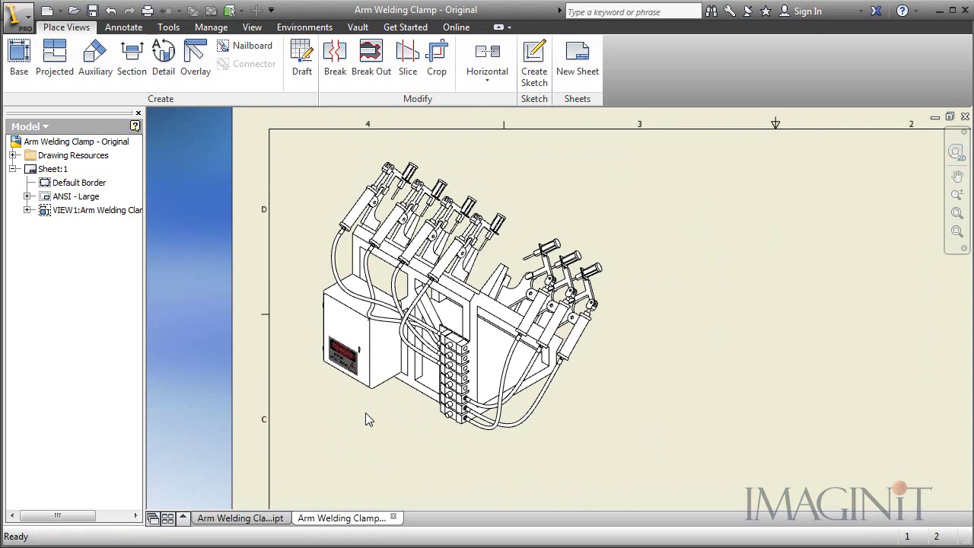
pyautogui.scroll(3, 479, 287)
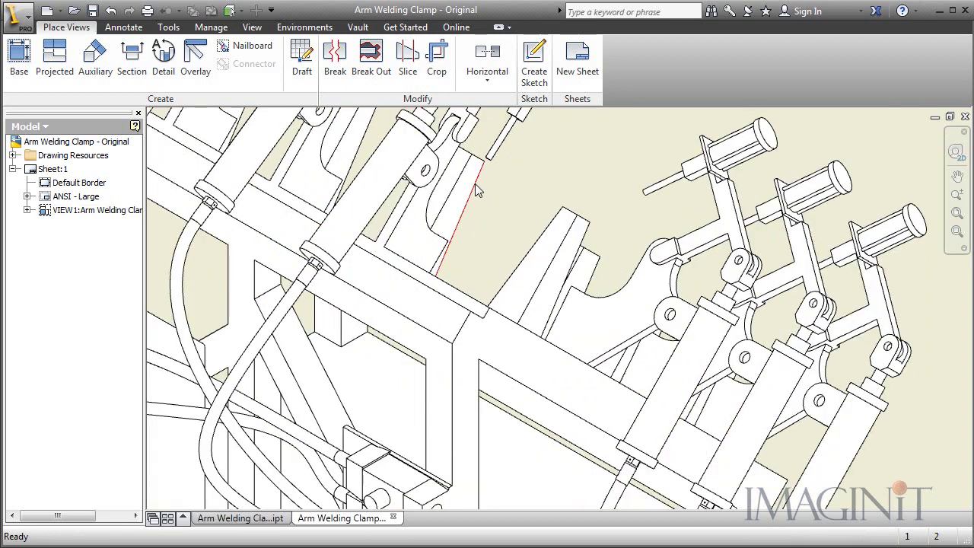
pyautogui.scroll(-2, 522, 225)
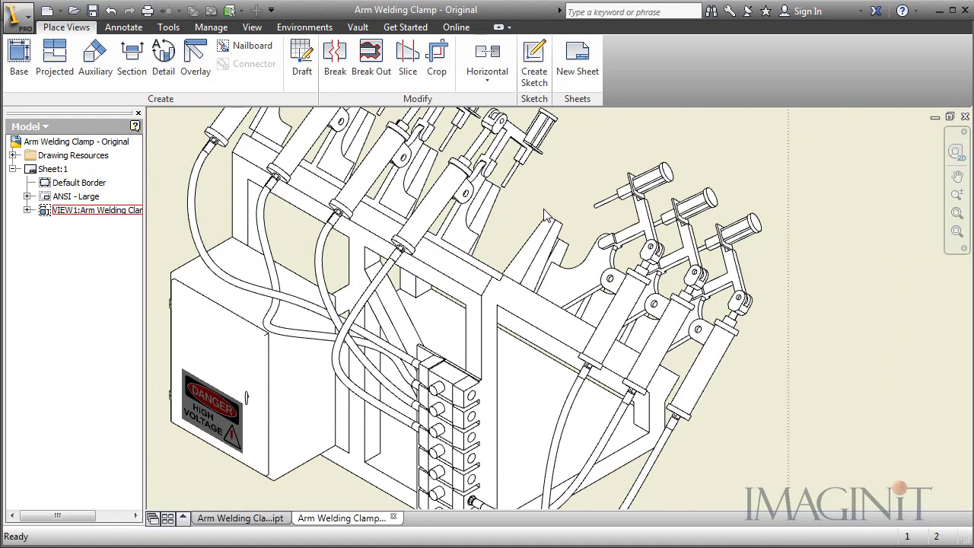
pyautogui.scroll(-2, 545, 215)
pyautogui.scroll(-1, 577, 203)
pyautogui.moveTo(571, 174); pyautogui.dragTo(495, 239, button='middle')
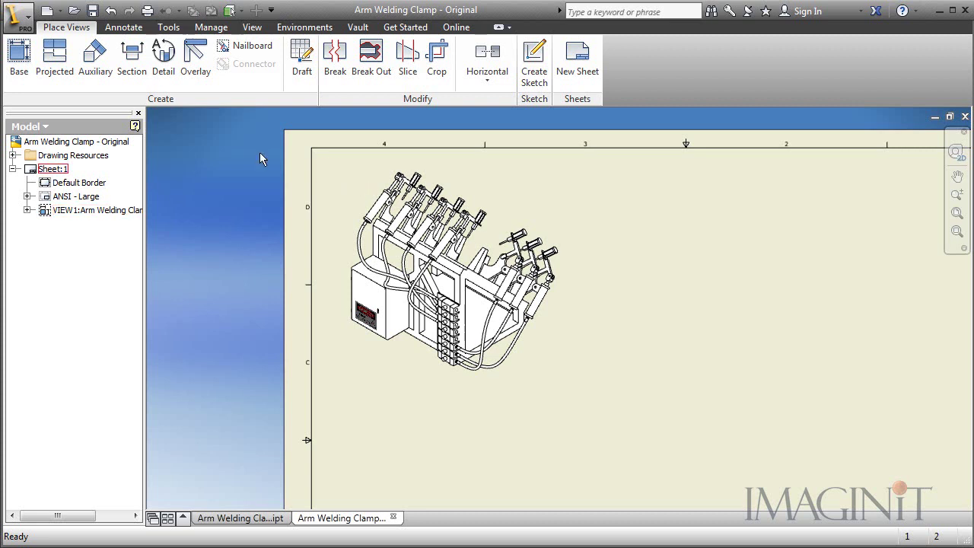
# Step: Change the sheet colour to white in the drawing's Document Settings
pyautogui.click(169, 27)
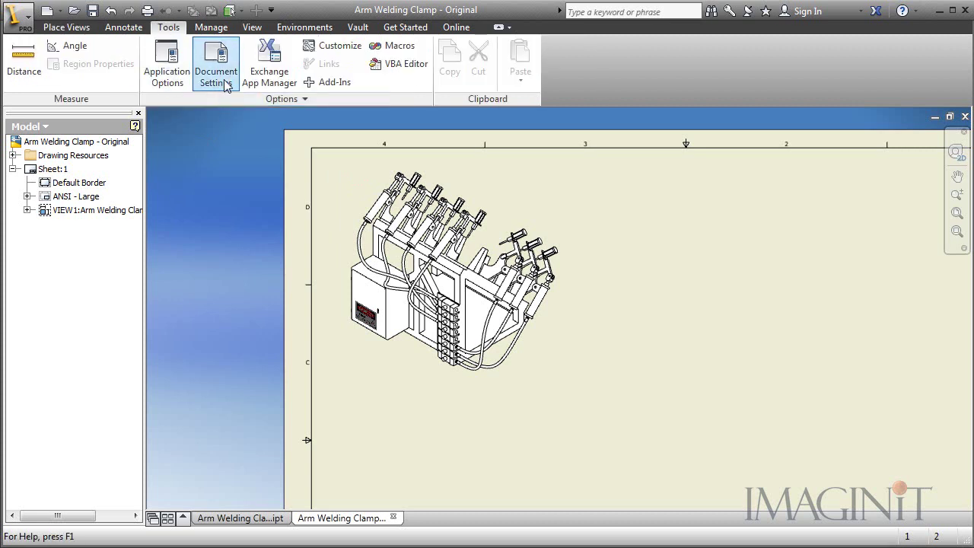
pyautogui.click(216, 65)
pyautogui.click(423, 86)
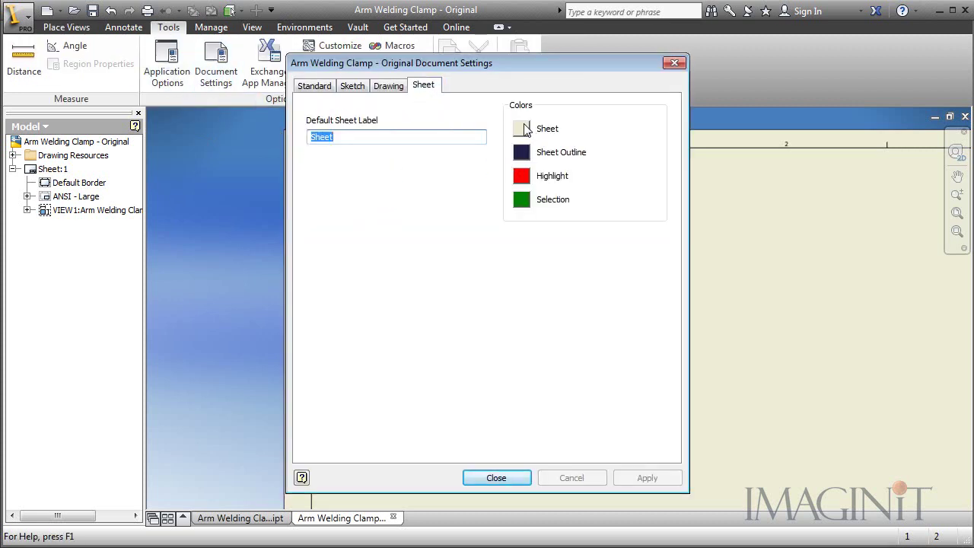
pyautogui.click(522, 130)
pyautogui.click(556, 284)
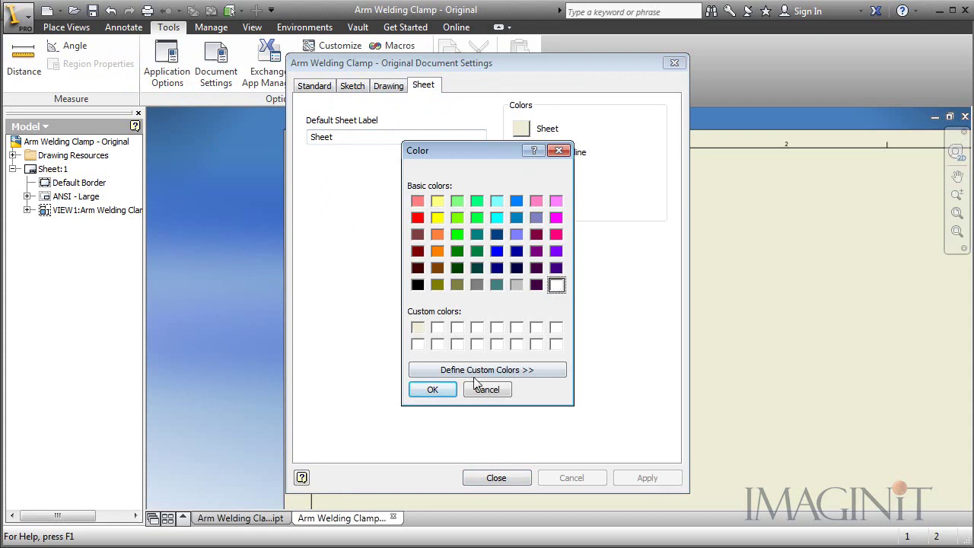
pyautogui.click(432, 389)
pyautogui.click(495, 478)
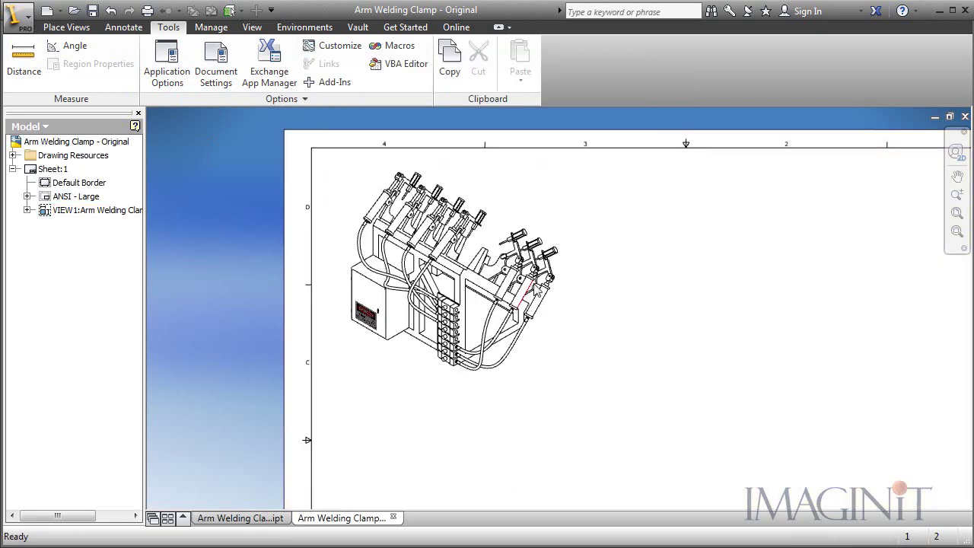
# Step: Zoom in on the electrical box to inspect the decal, then pan the sheet with F2
pyautogui.scroll(-2, 471, 402)
pyautogui.scroll(2, 471, 404)
pyautogui.scroll(3, 472, 403)
pyautogui.moveTo(435, 375); pyautogui.dragTo(489, 480, button='middle')
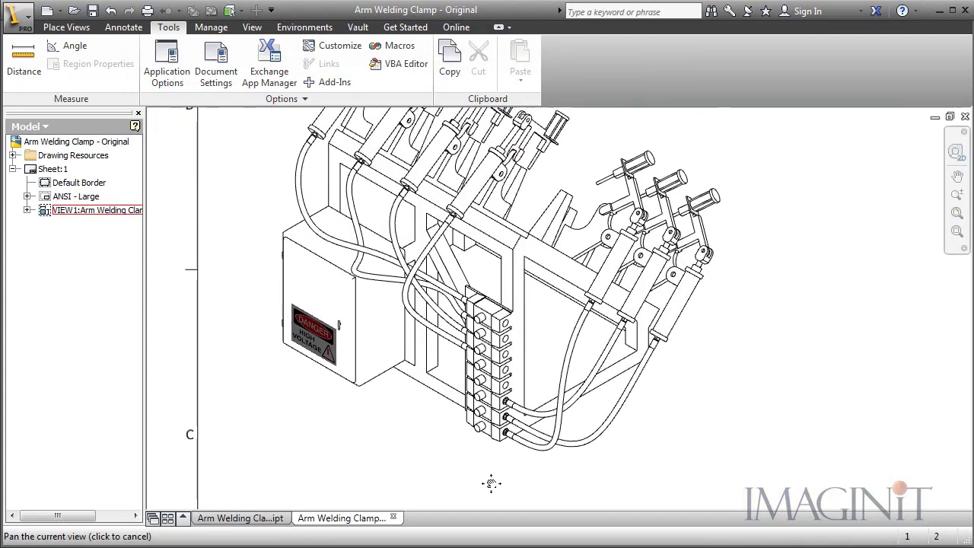
pyautogui.scroll(-1, 509, 447)
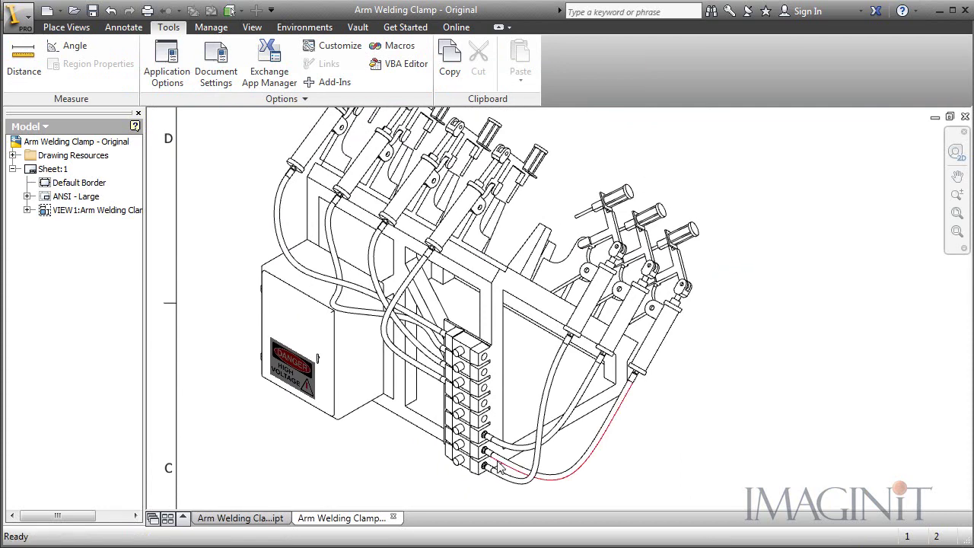
pyautogui.scroll(-2, 532, 365)
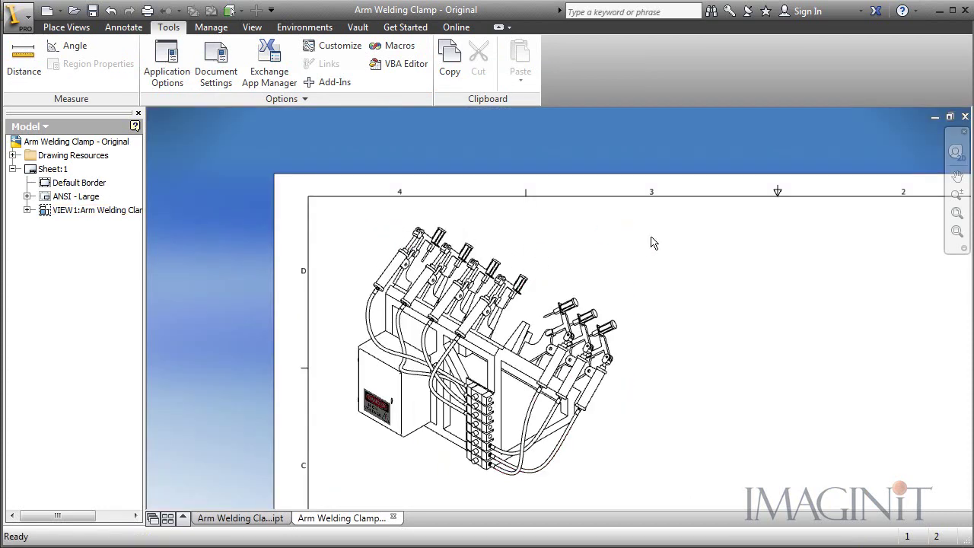
pyautogui.press('F2')
pyautogui.moveTo(604, 393); pyautogui.dragTo(619, 363)
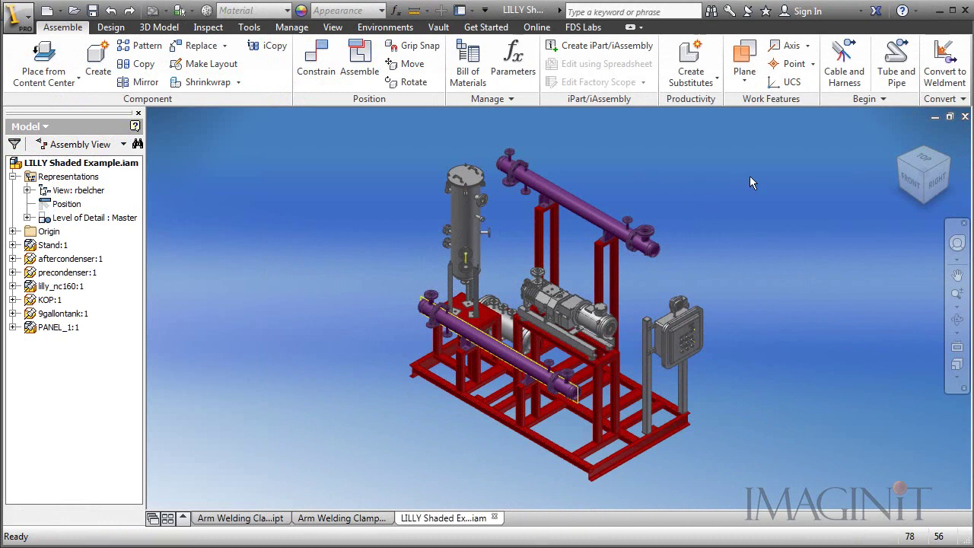
# Step: Select all skid components except the pump and give them the Inventor Sheet appearance
pyautogui.moveTo(765, 163); pyautogui.dragTo(346, 482)
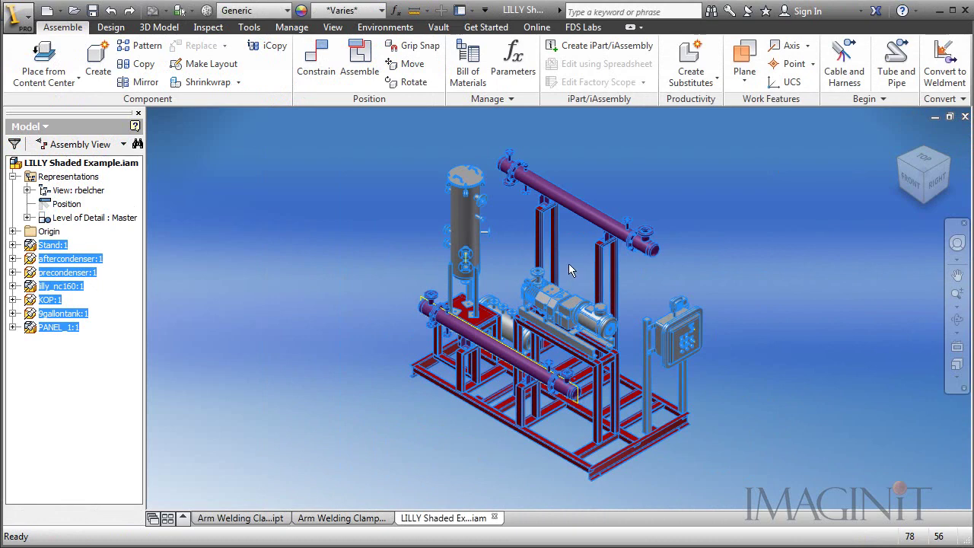
pyautogui.keyDown('ctrl'); pyautogui.click(569, 303); pyautogui.keyUp('ctrl')
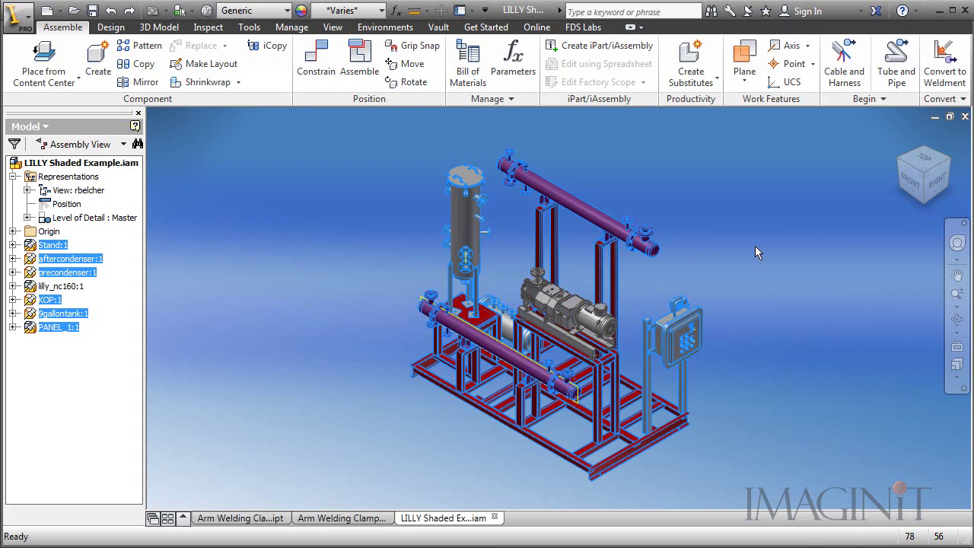
pyautogui.click(360, 15)
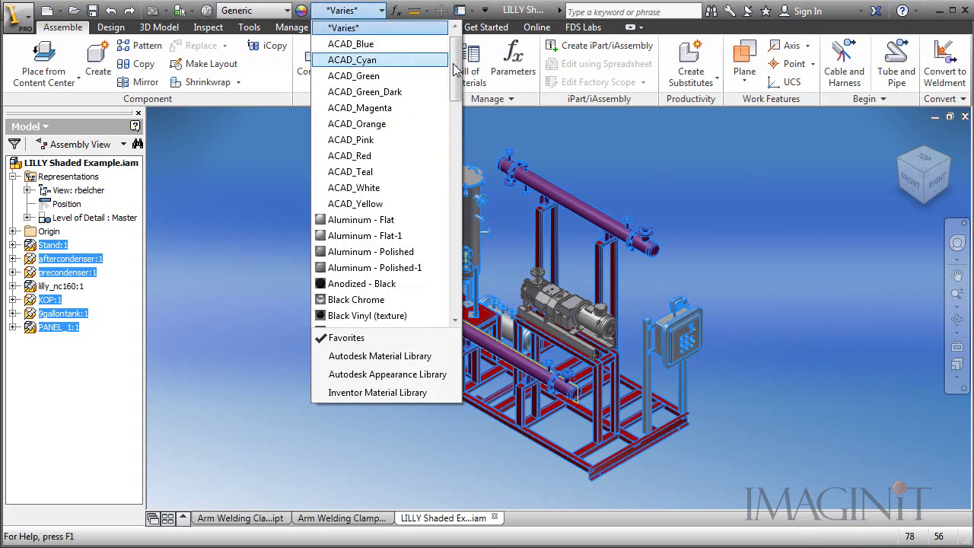
pyautogui.moveTo(454, 67); pyautogui.dragTo(454, 192)
pyautogui.click(373, 188)
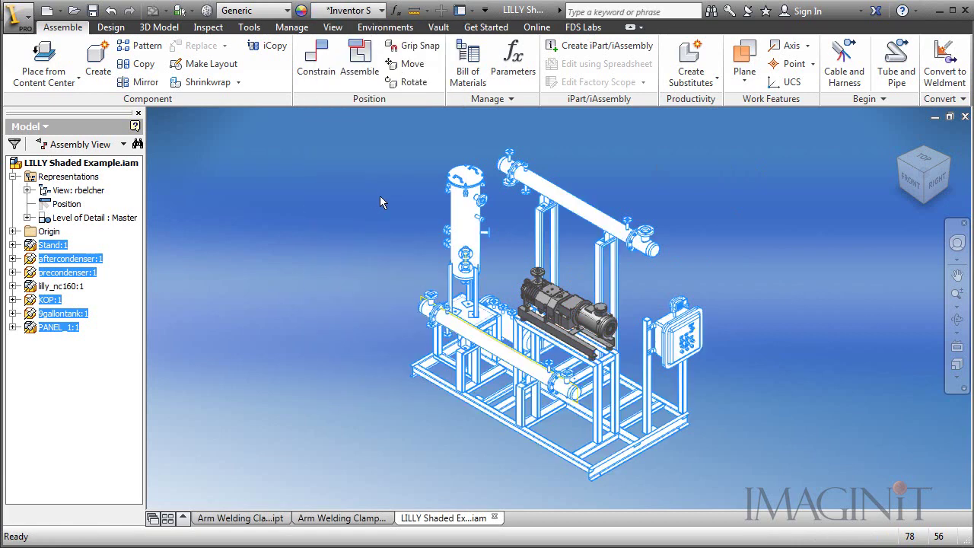
pyautogui.click(385, 244)
pyautogui.moveTo(775, 377); pyautogui.dragTo(760, 369, button='middle')
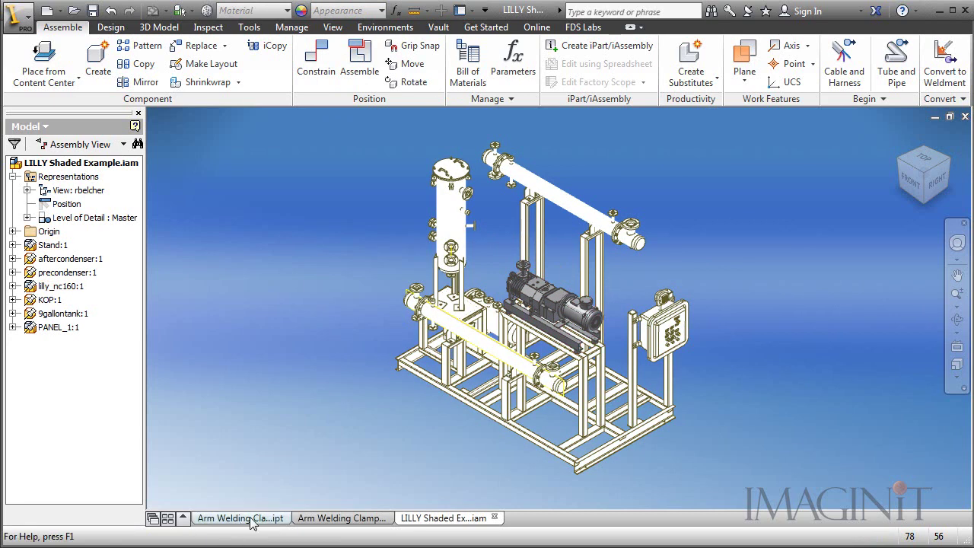
# Step: Place a LILLY skid base view right of the clamp, Current orientation, Hidden Line Removed with shading
pyautogui.click(341, 518)
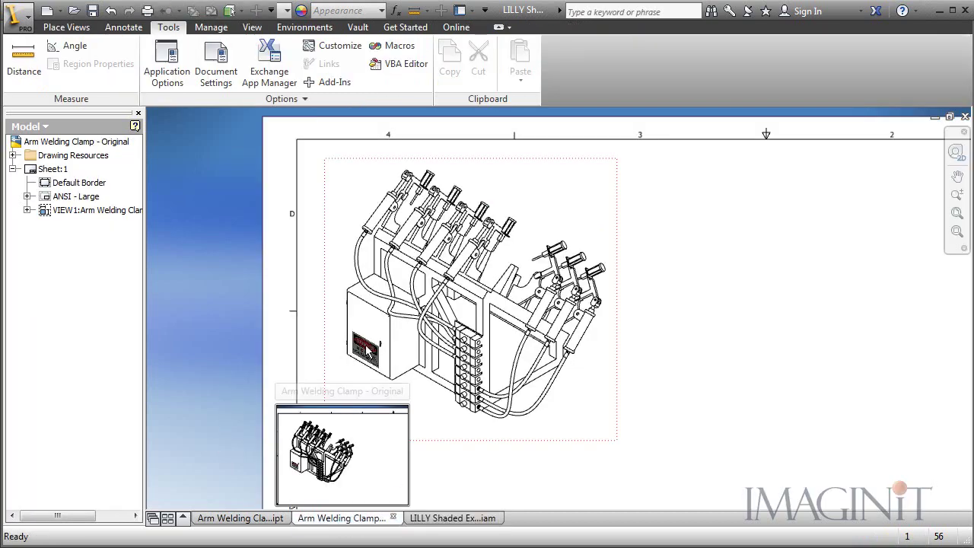
pyautogui.click(66, 27)
pyautogui.click(19, 53)
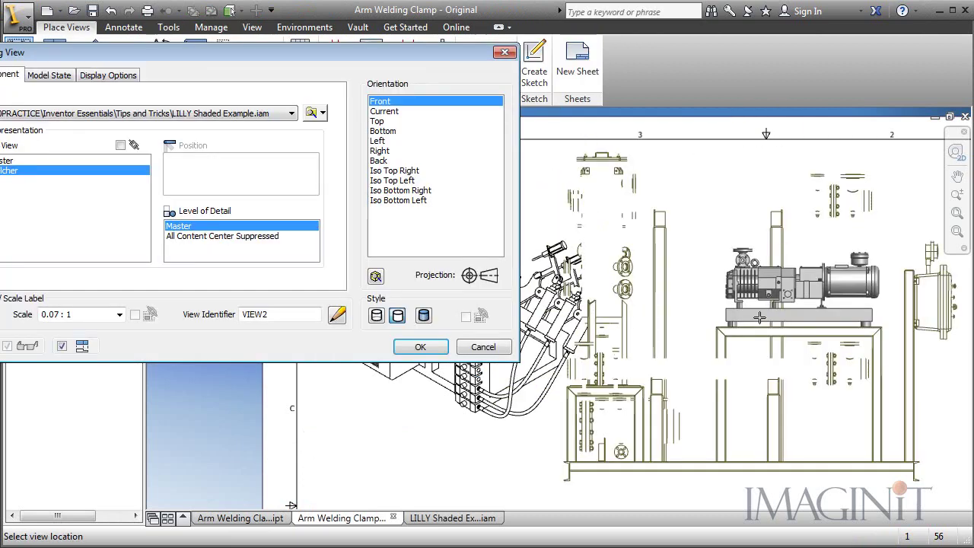
pyautogui.click(384, 111)
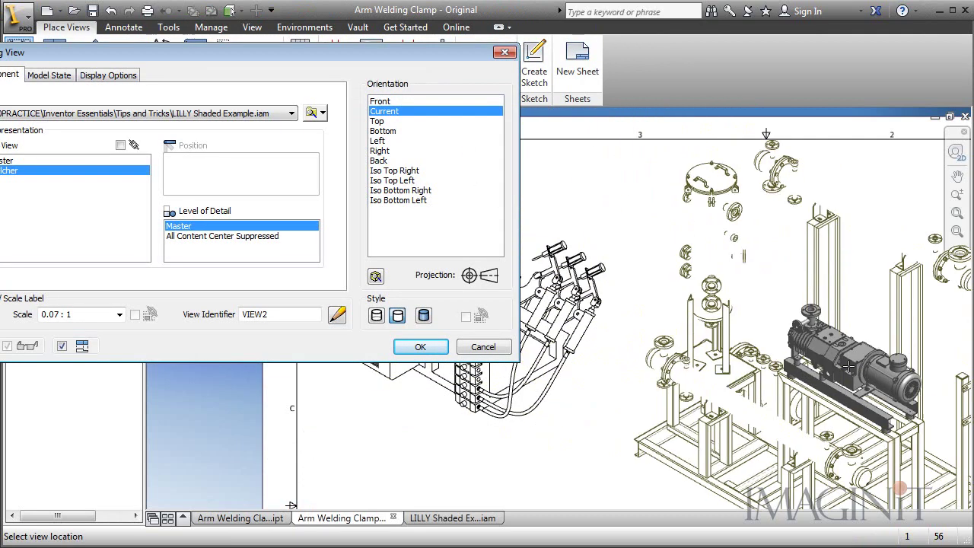
pyautogui.scroll(-2, 760, 319)
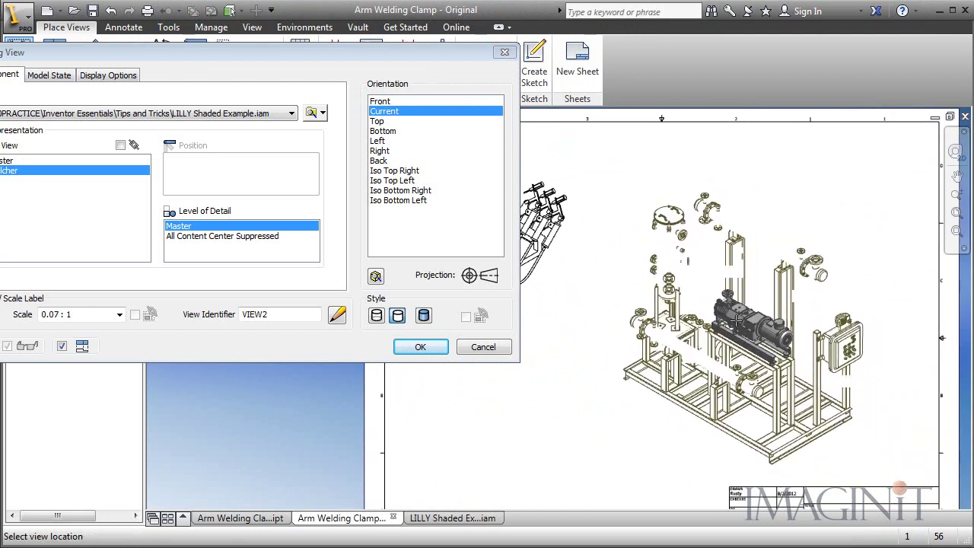
pyautogui.click(397, 317)
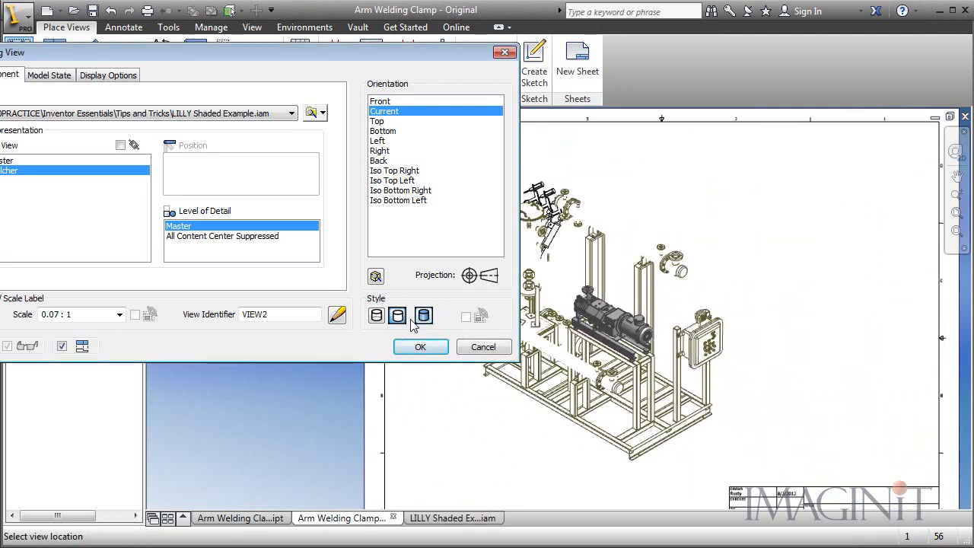
pyautogui.click(424, 317)
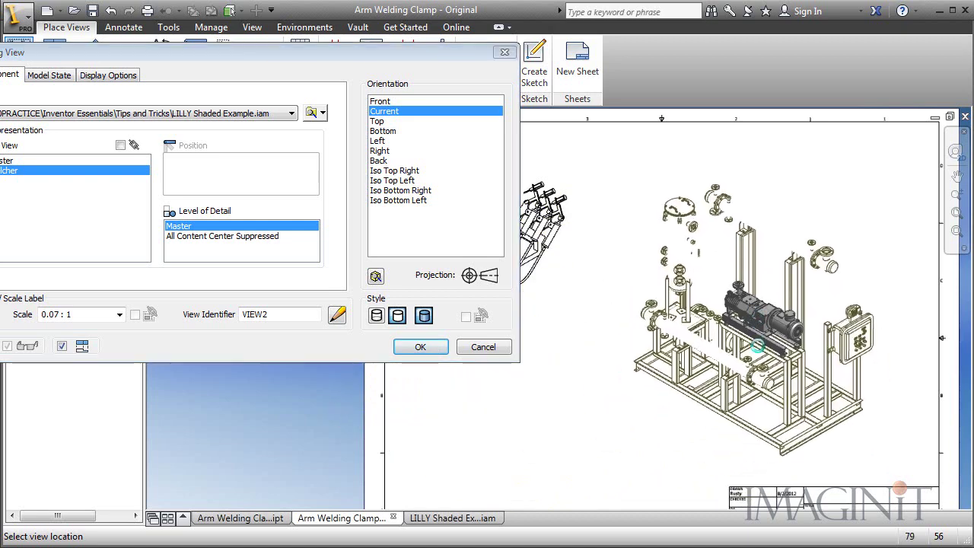
pyautogui.click(656, 385)
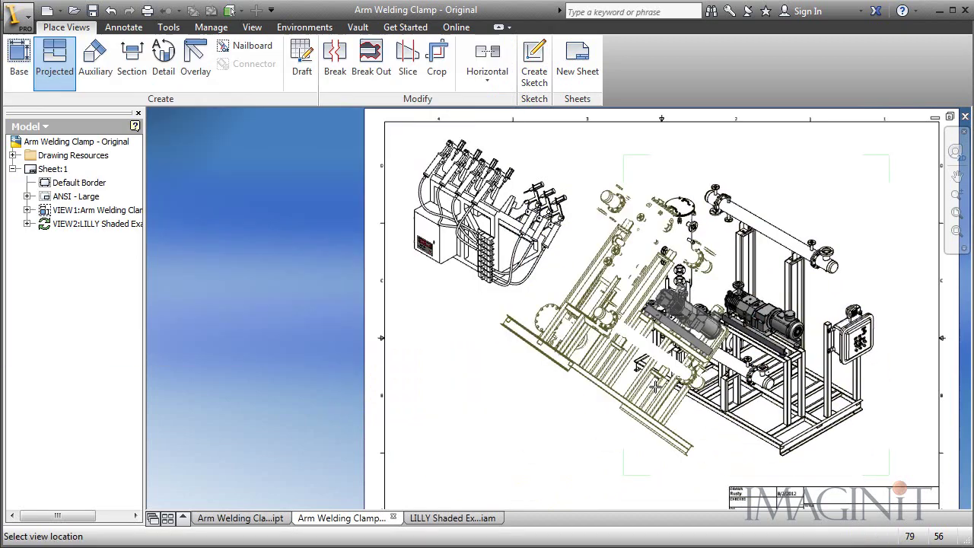
pyautogui.rightClick(563, 399)
pyautogui.click(579, 340)
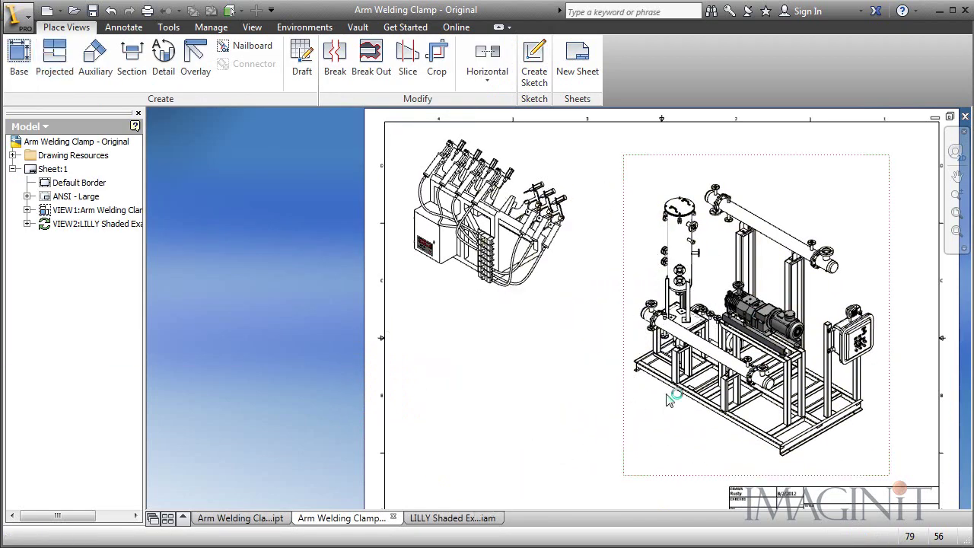
pyautogui.click(889, 283)
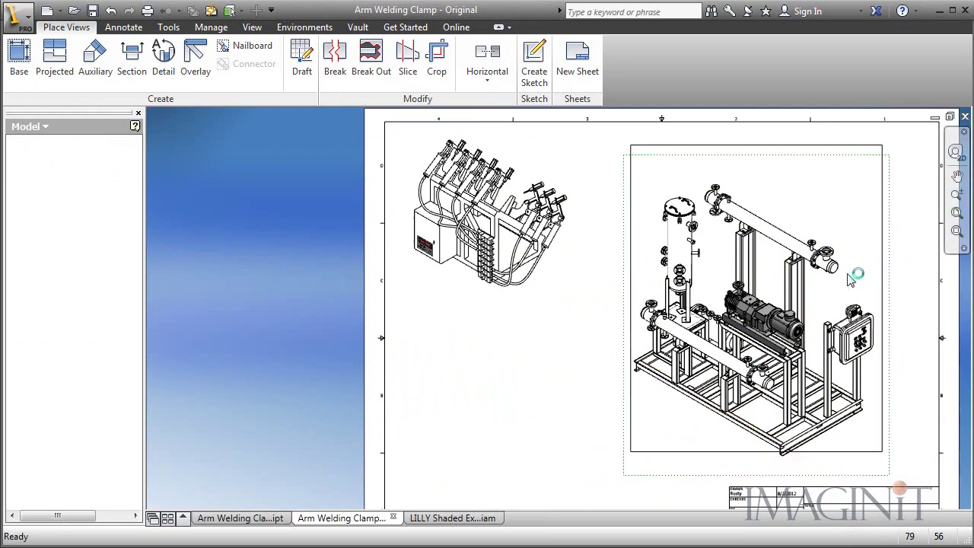
pyautogui.scroll(3, 832, 286)
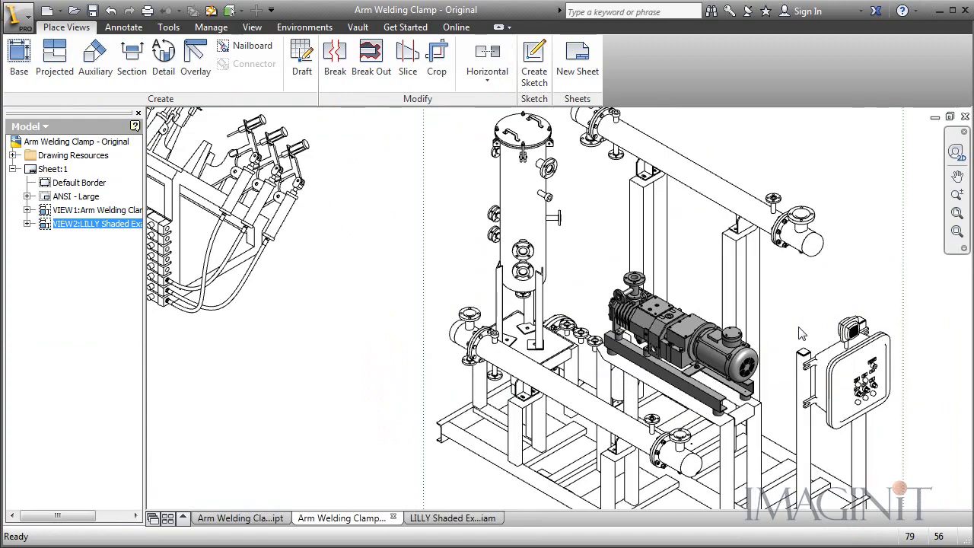
pyautogui.press('Home')
pyautogui.click(852, 324)
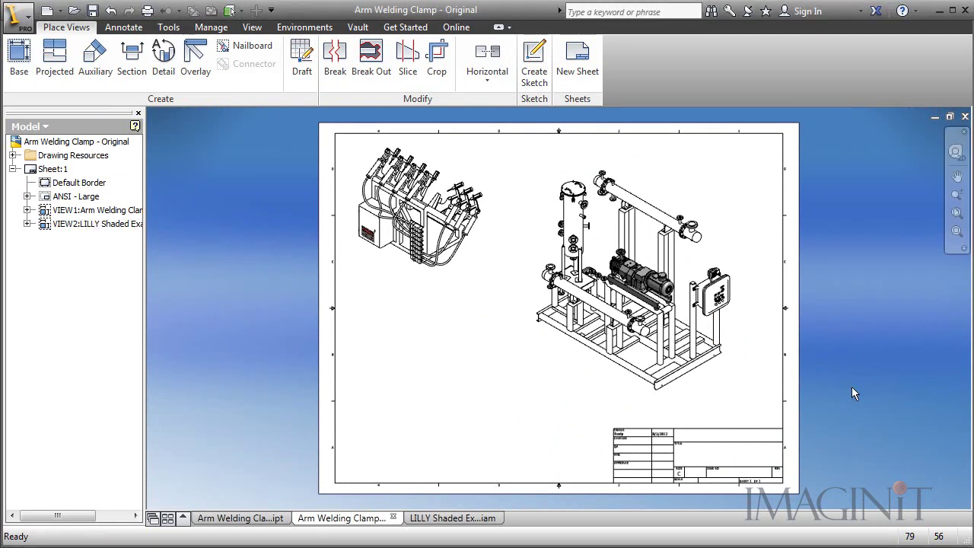
pyautogui.scroll(3, 489, 346)
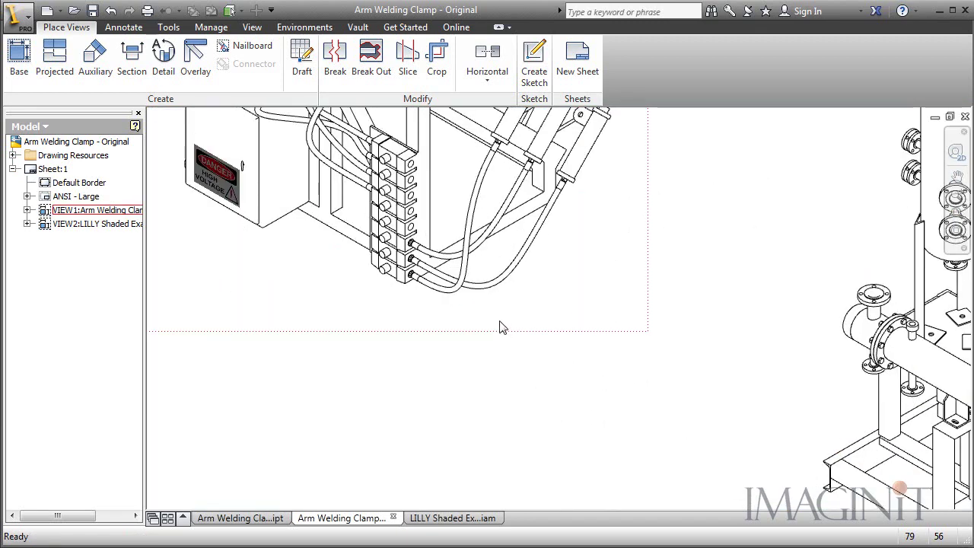
pyautogui.scroll(-3, 571, 433)
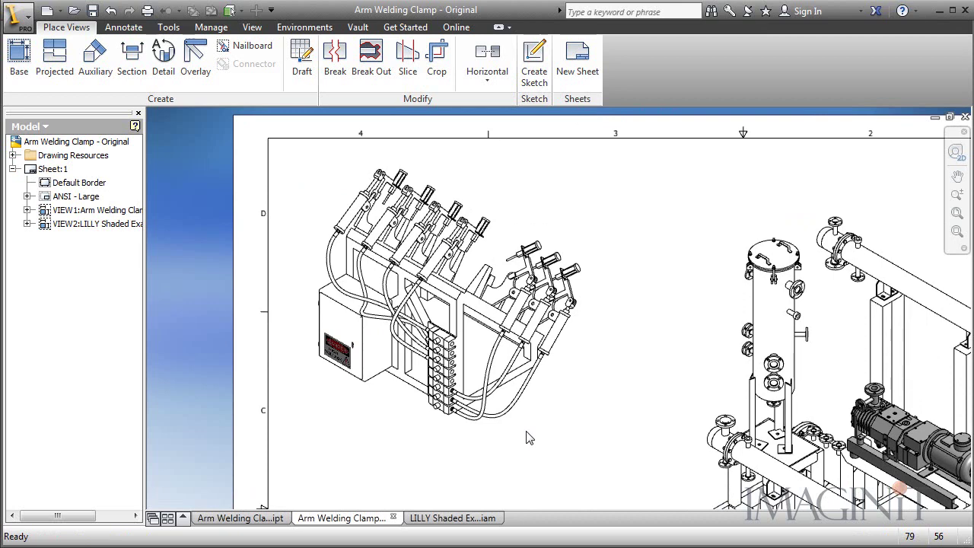
pyautogui.moveTo(768, 338)
pyautogui.mouseDown(button='middle')
pyautogui.moveTo(430, 193)
pyautogui.moveTo(425, 200)
pyautogui.mouseUp(button='middle')
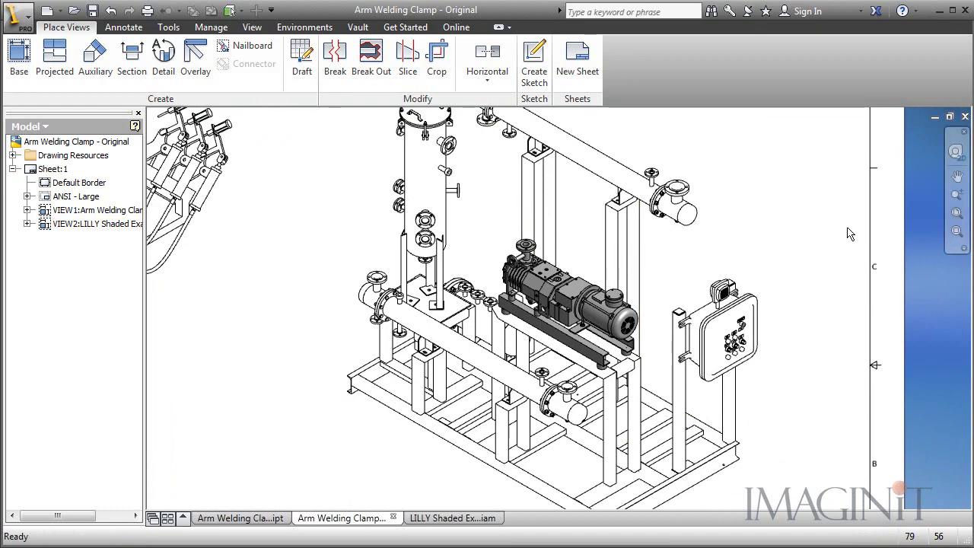
pyautogui.press('Home')
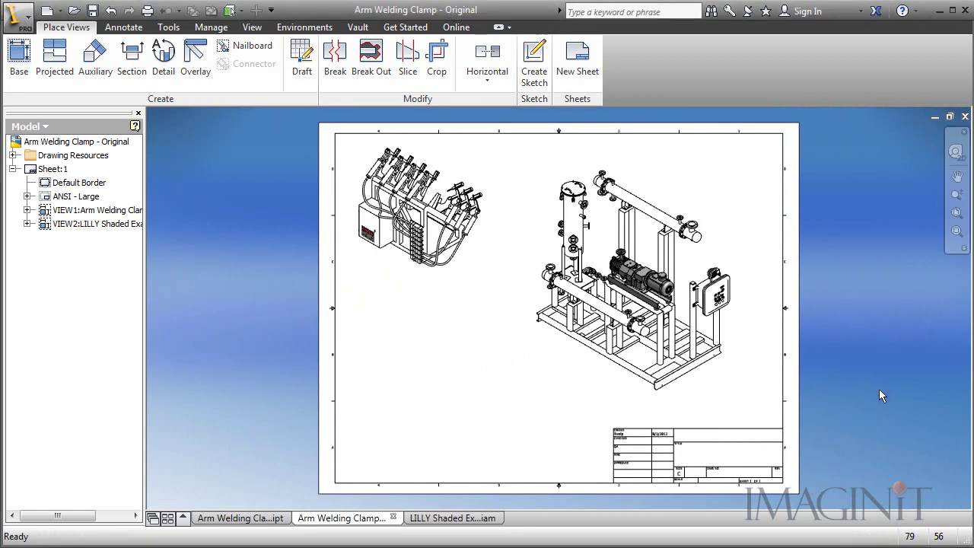